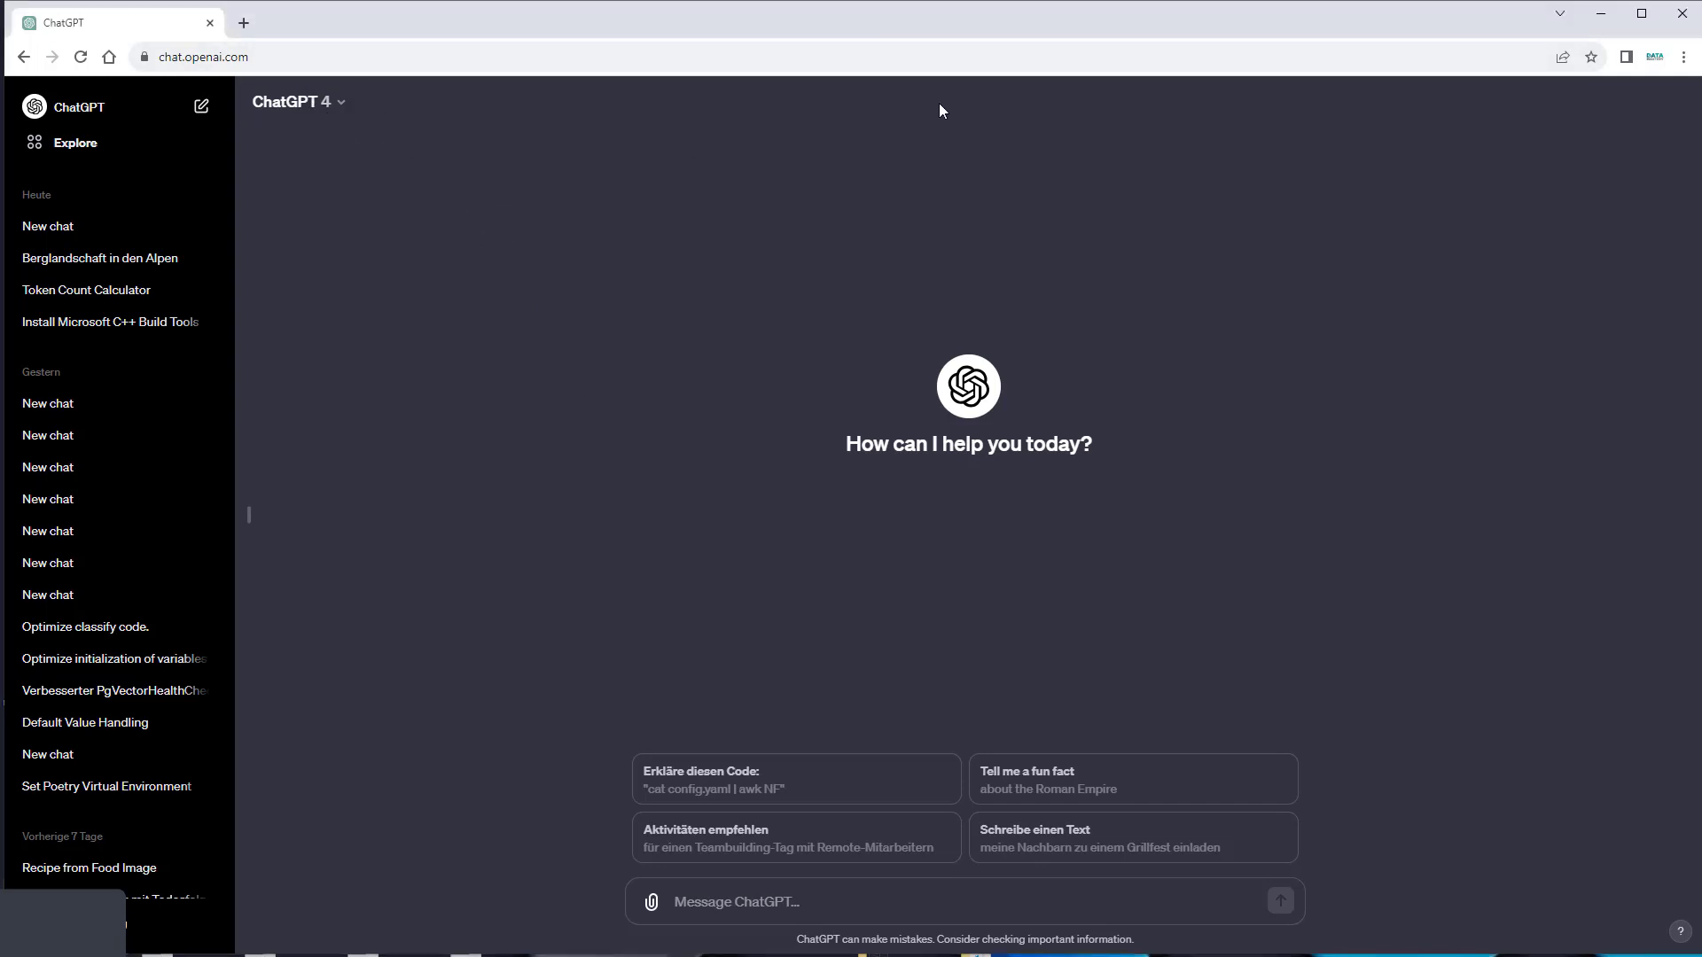
Select GPT-4, attach the food photo and send the prompt "Liste mir alle Zutaten bzw. Lebensmittel auf dem Bild auf.".
{"action": "left_click", "coordinate": [326, 103]}
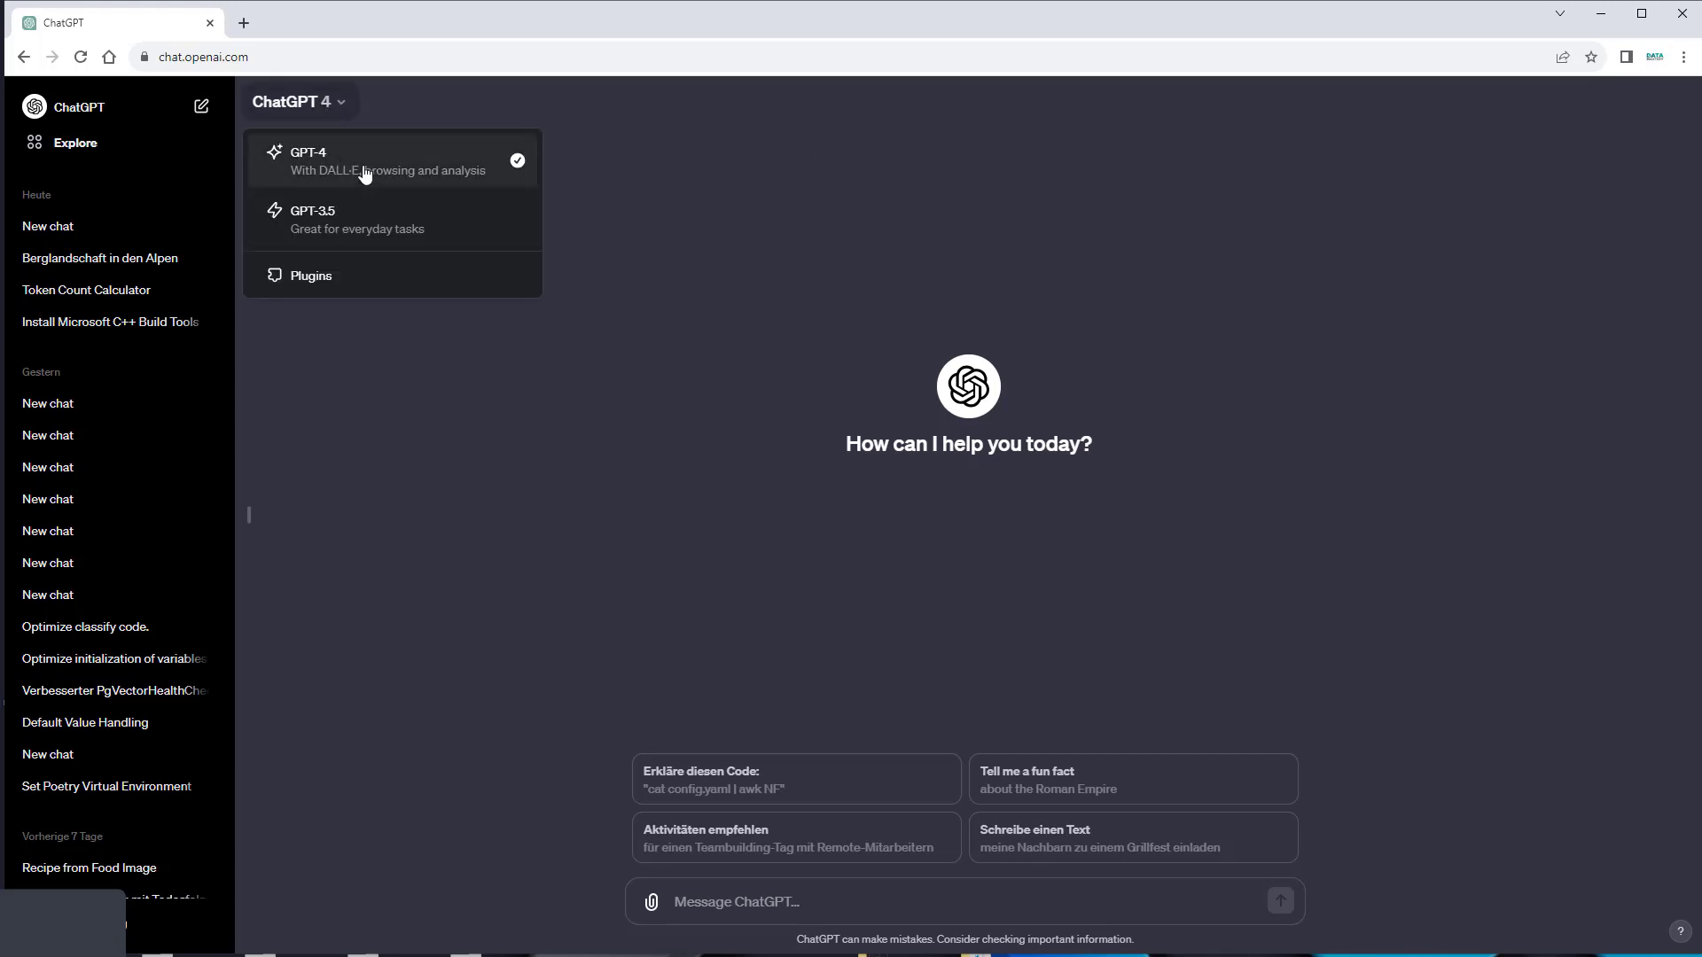
{"action": "left_click", "coordinate": [362, 175]}
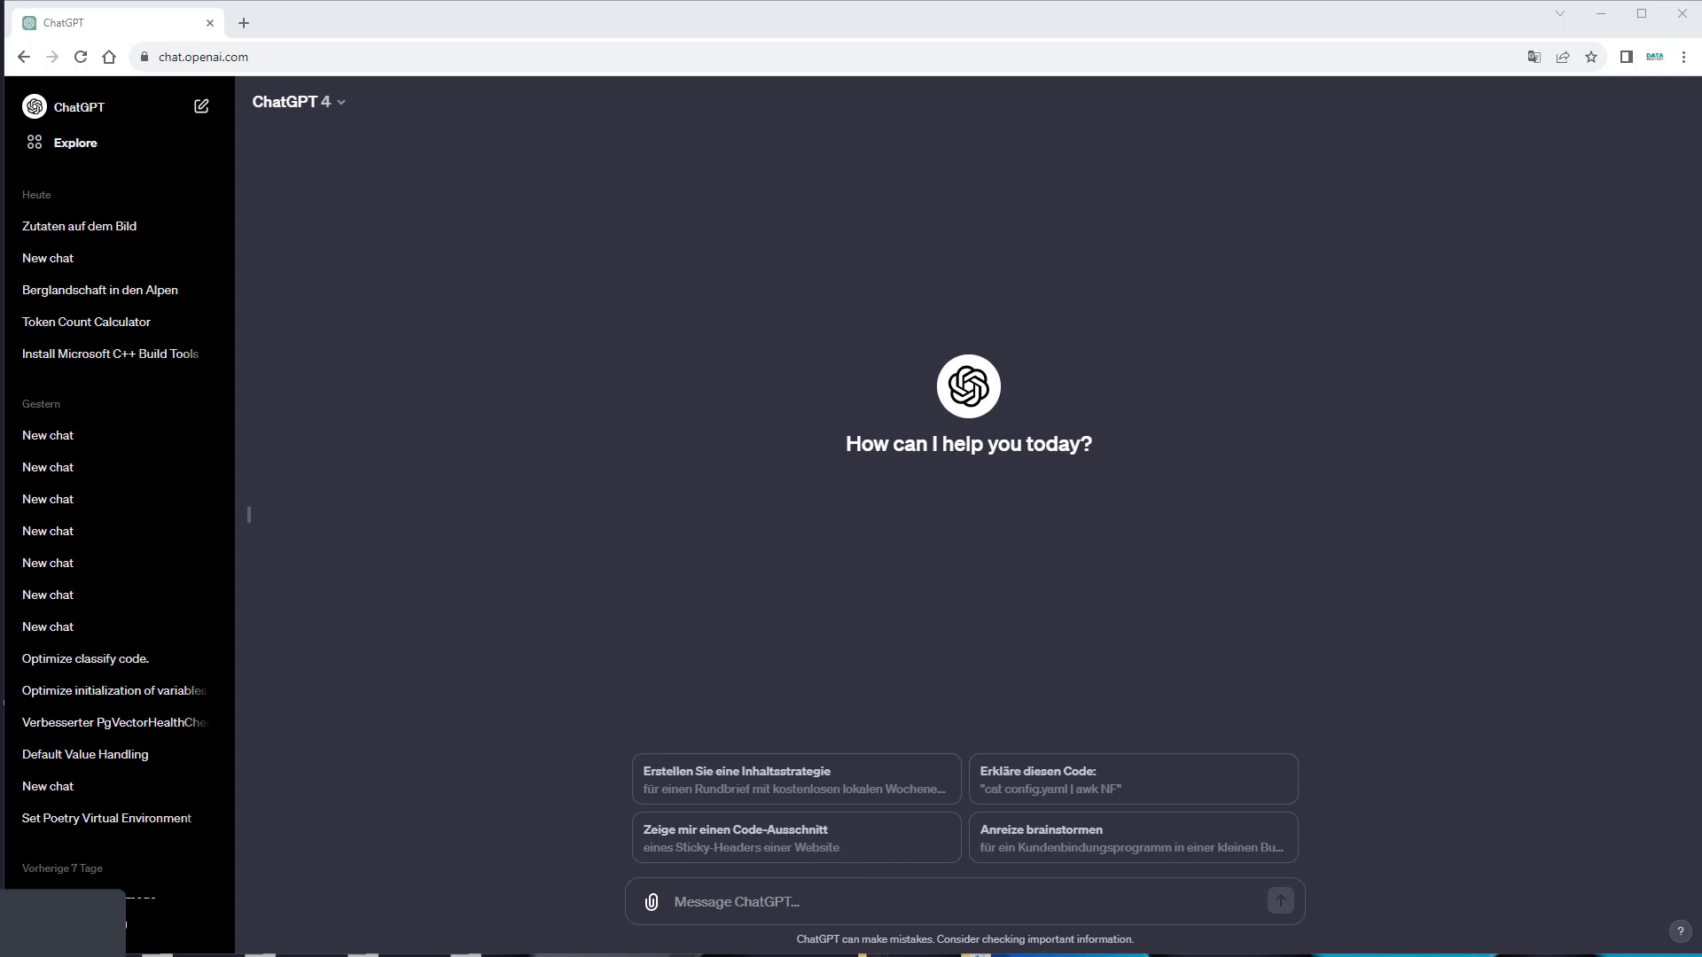
{"action": "left_click_drag", "start_coordinate": [1698, 452], "coordinate": [1129, 549]}
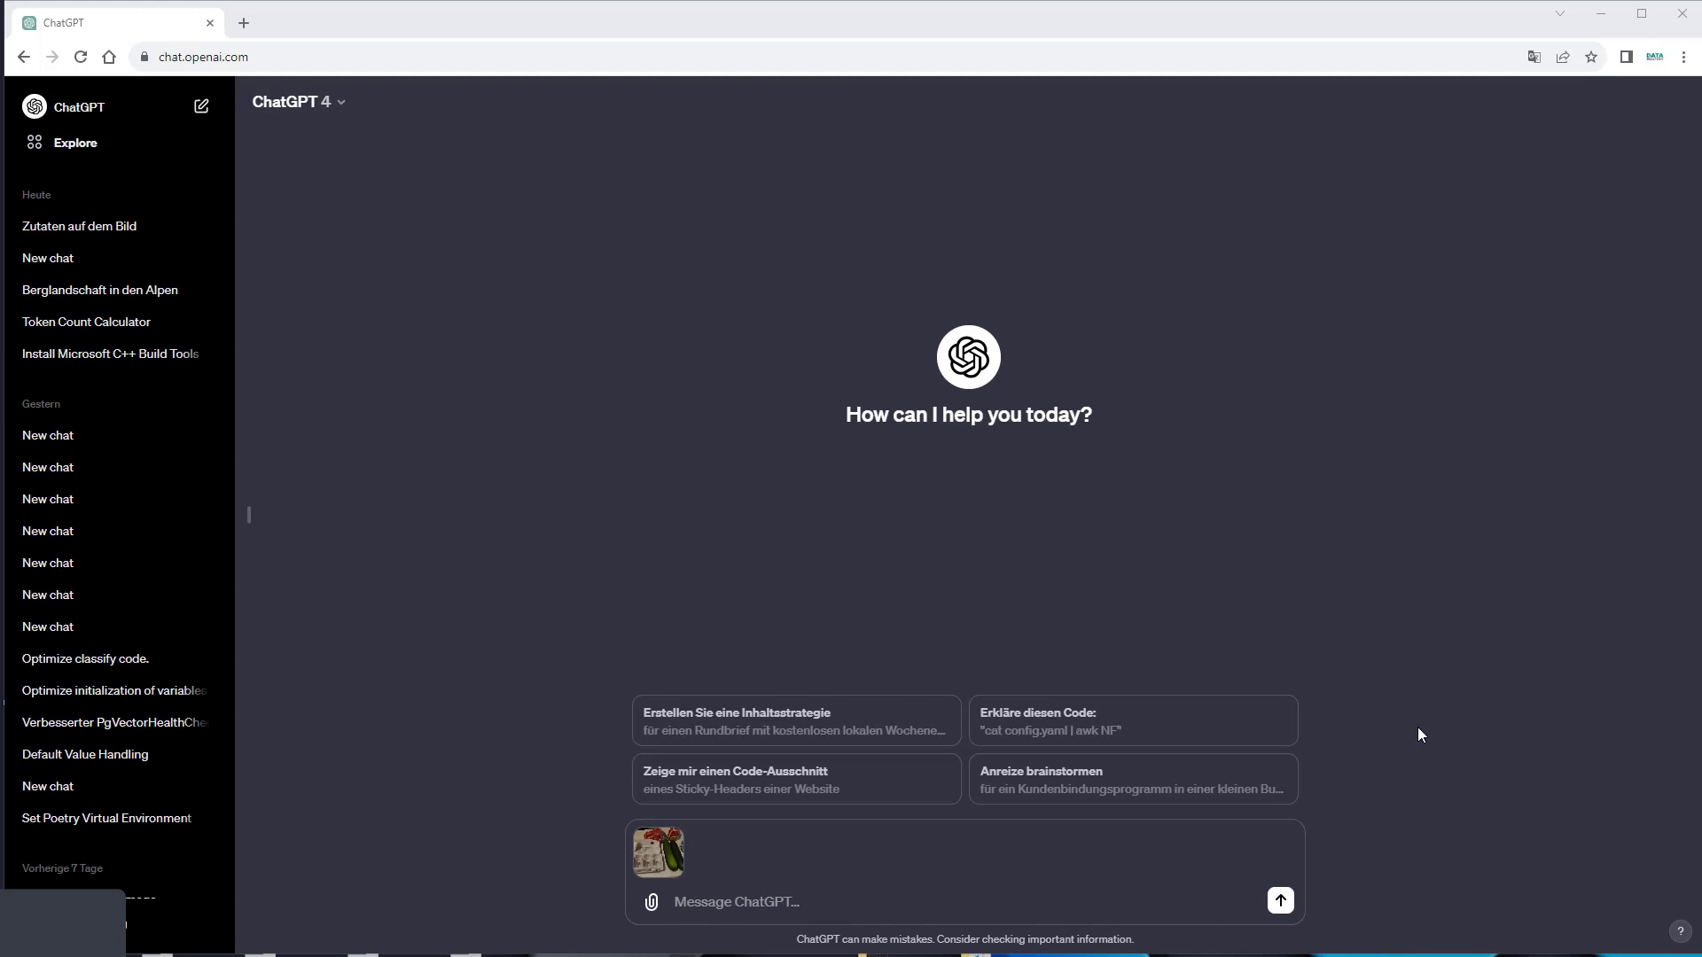
{"action": "left_click", "coordinate": [803, 898]}
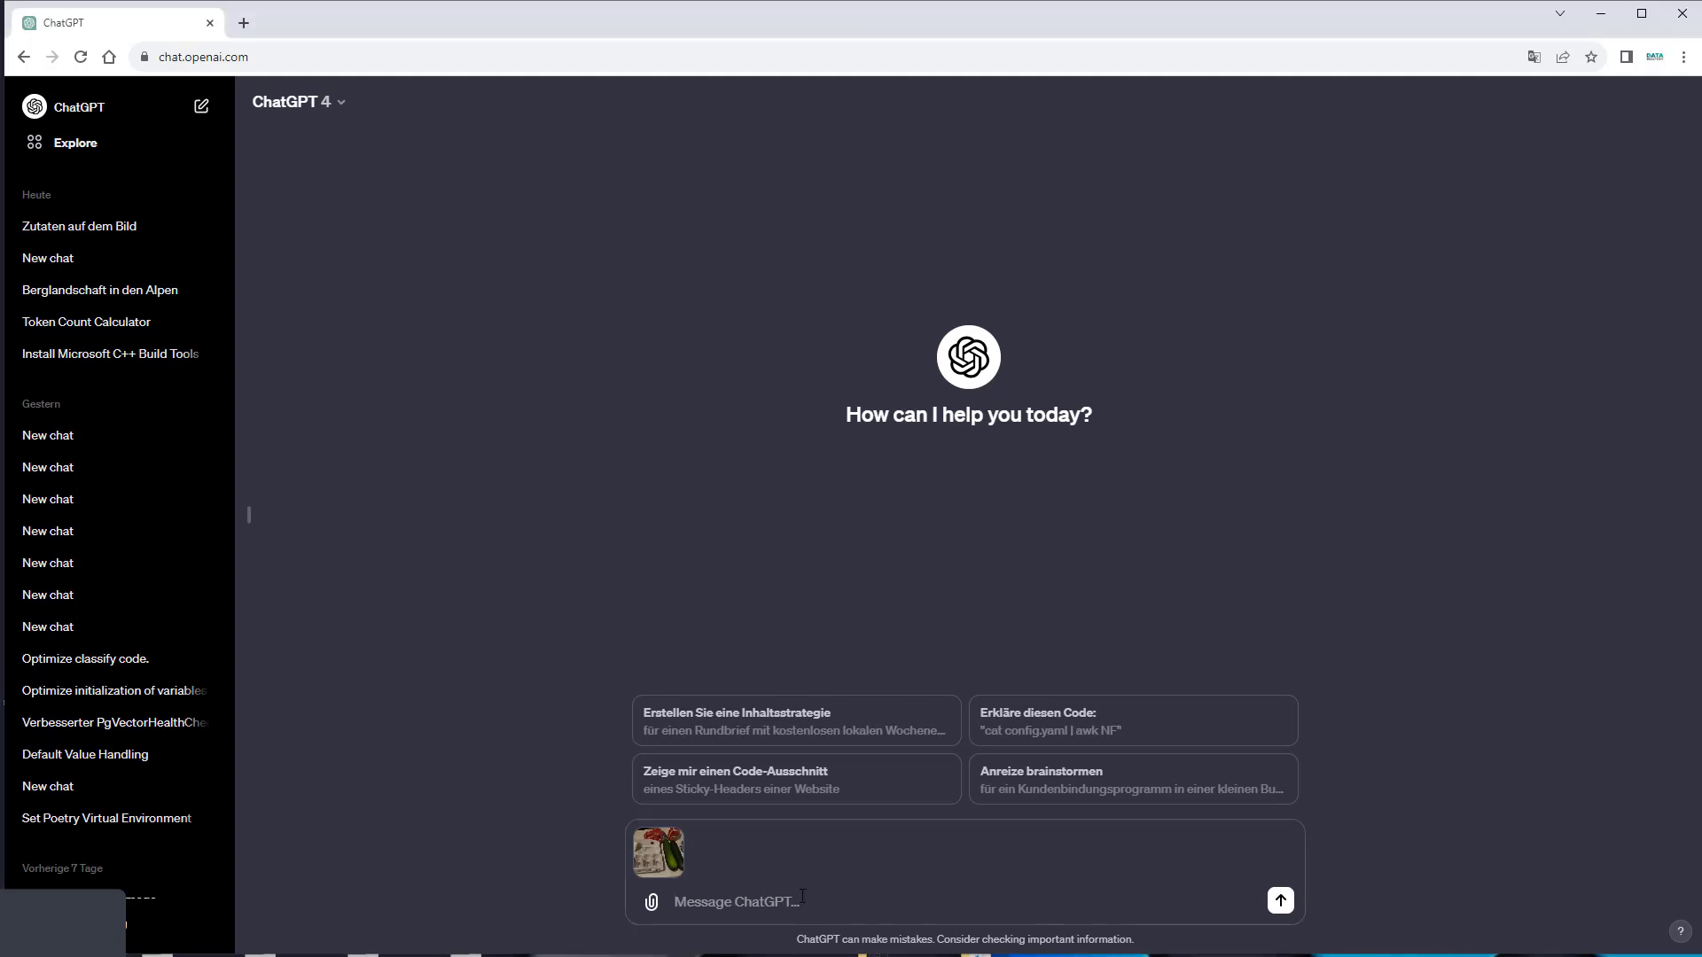
{"action": "type", "text": "Liste mir alle Zutaten bzw. Lebensmittel auf dem Bild auf."}
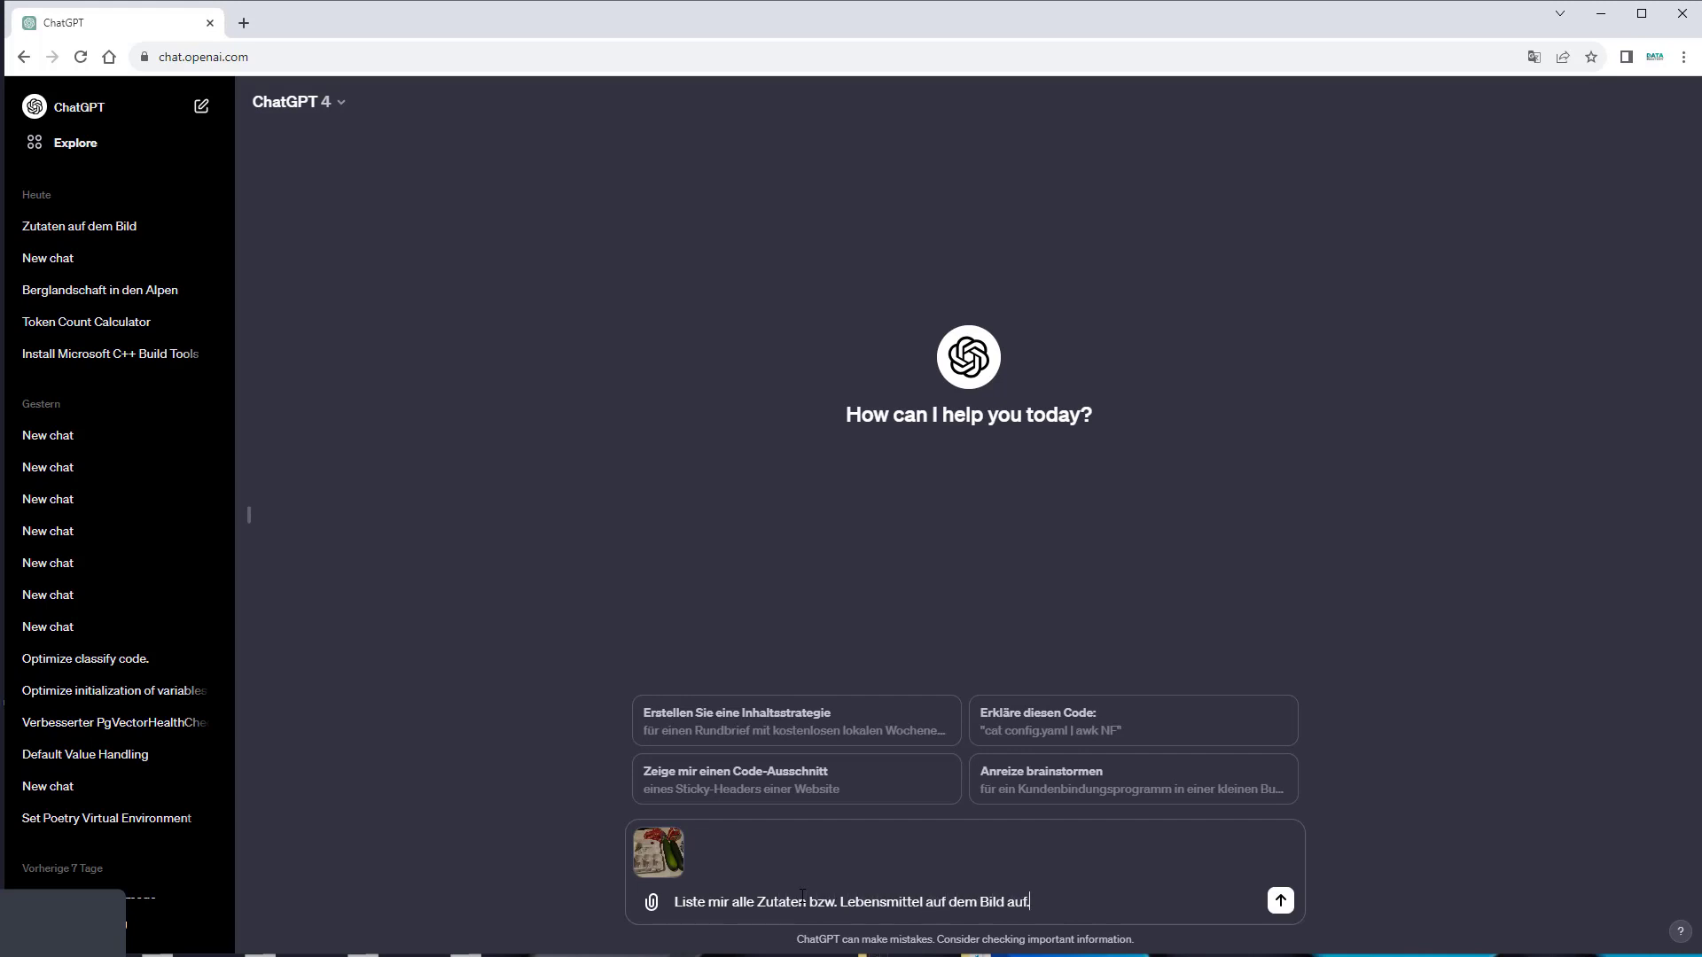
{"action": "key", "text": "Return"}
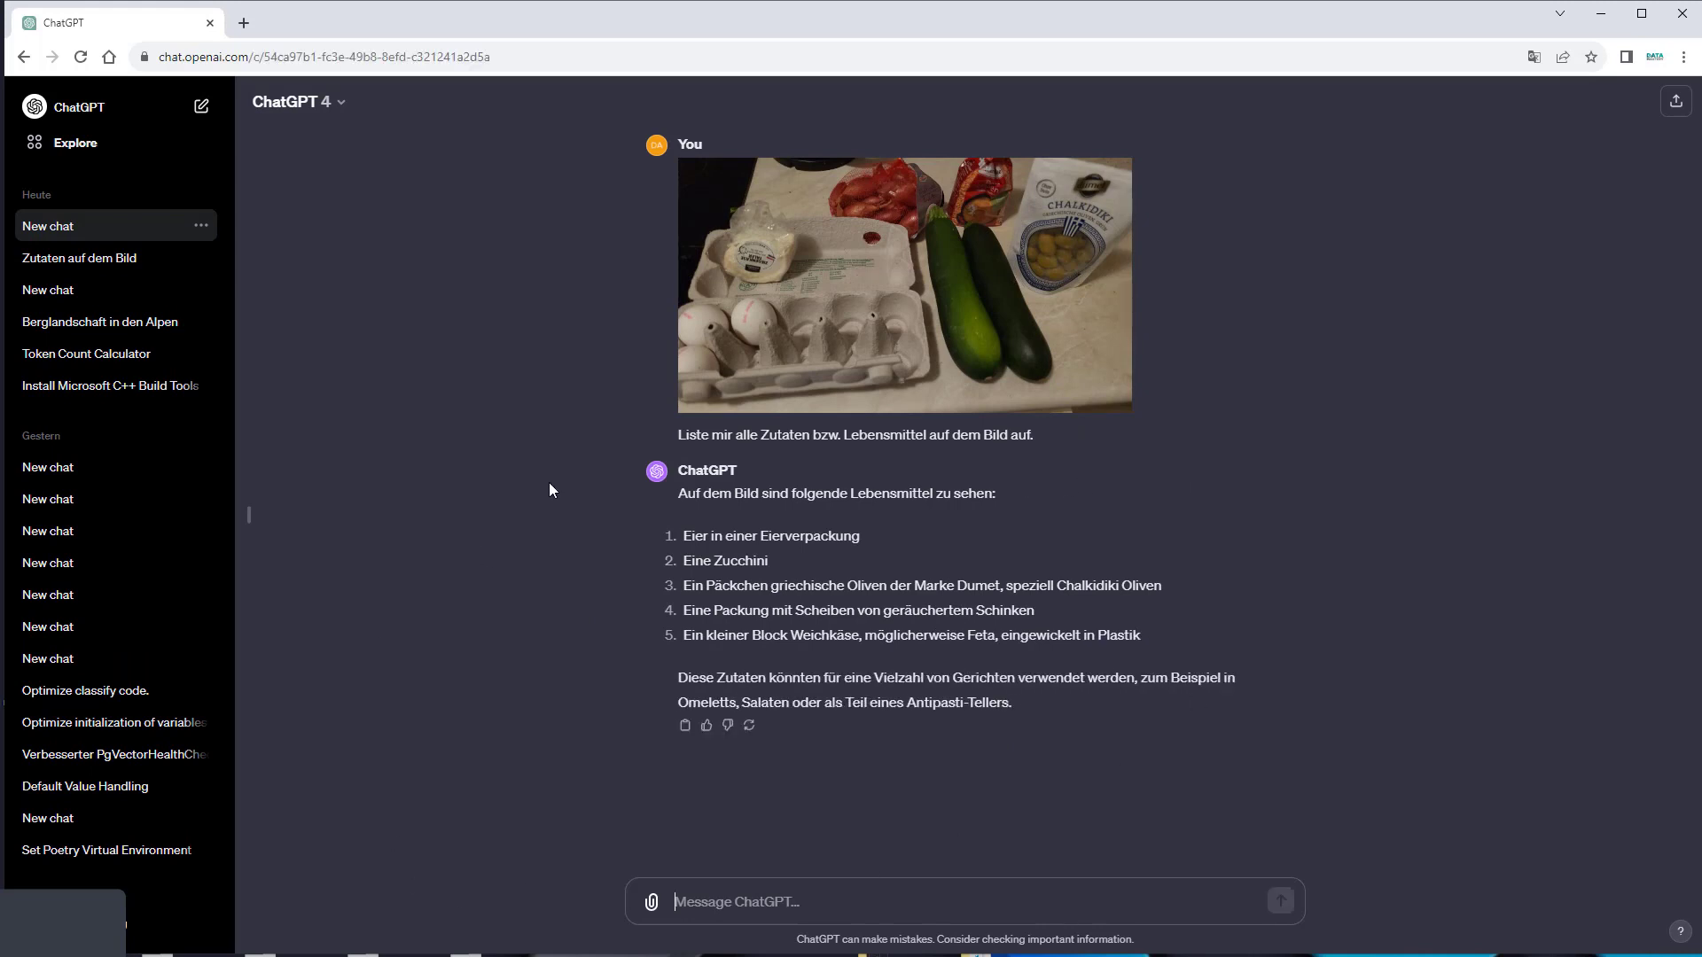
Send the follow-up prompt "Erstelle mir aus diesen Zutaten ein Bild von einem passenden Gericht mit Dall-E-3".
{"action": "left_click", "coordinate": [803, 878]}
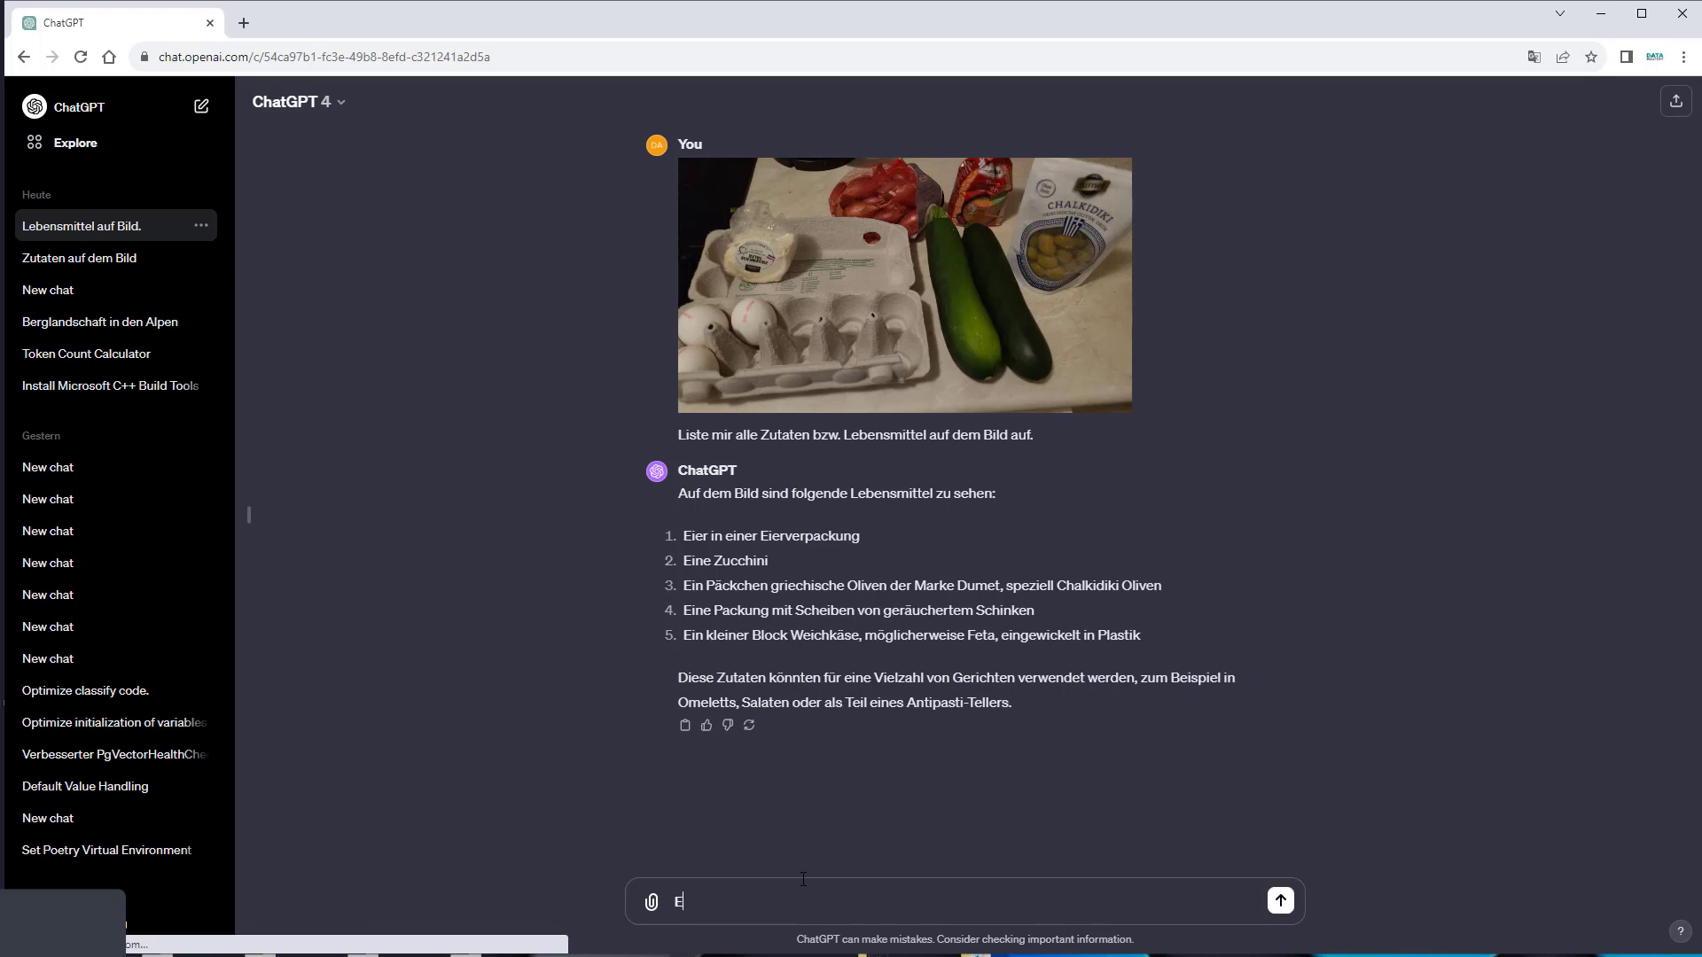
{"action": "type", "text": "Erstelle mir au"}
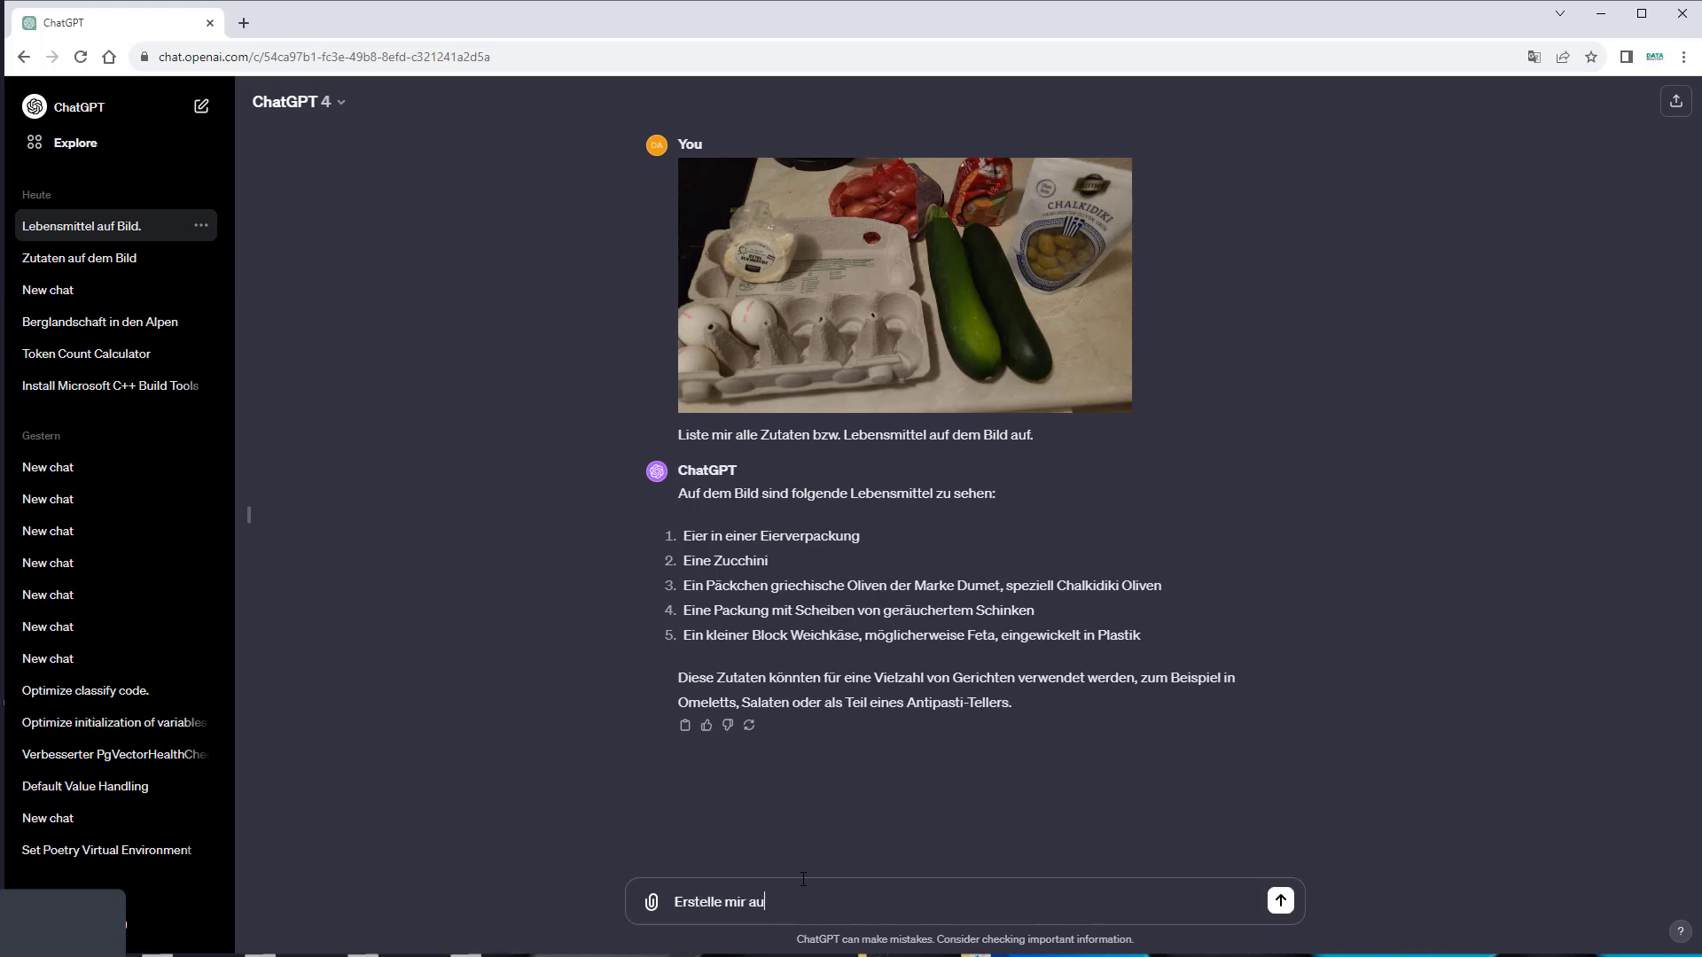
{"action": "type", "text": "s diesen Zutaten ein Bild von einem passenden Gericht mit Dall-E-3"}
{"action": "key", "text": "Return"}
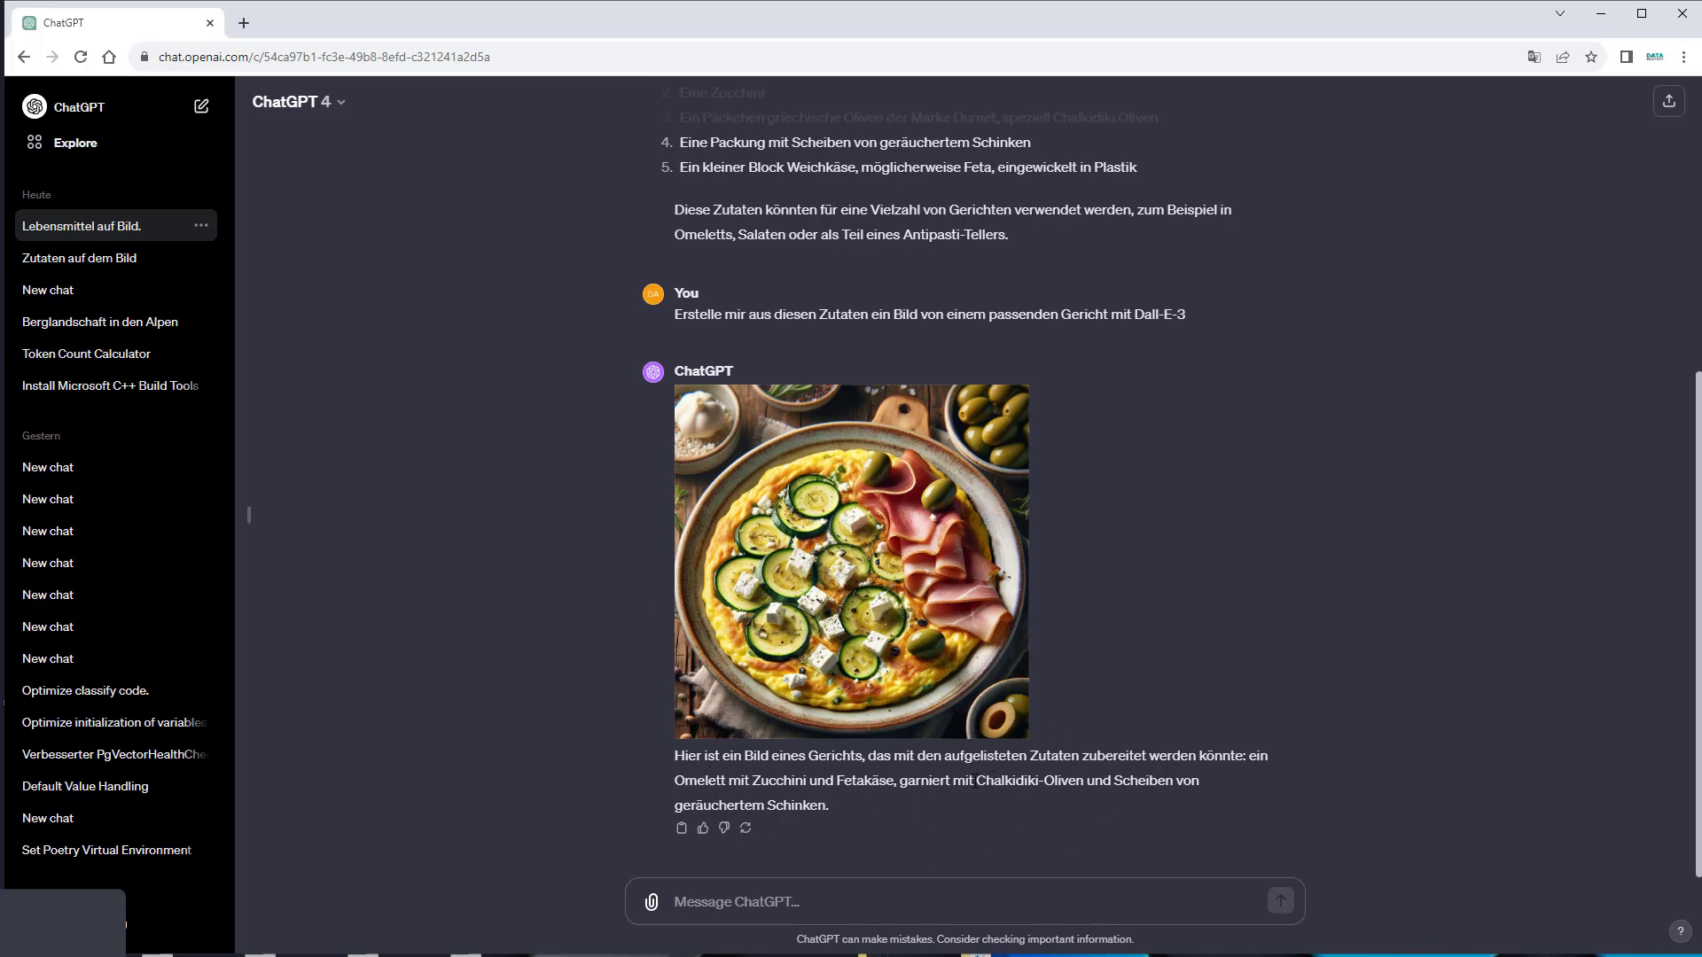
Ask about the generated dish picture with the message "Was siehst du auf dem letzten Bild?".
{"action": "left_click_drag", "start_coordinate": [976, 781], "coordinate": [1108, 782]}
{"action": "left_click", "coordinate": [1092, 595]}
{"action": "type", "text": "Was siehst du auf"}
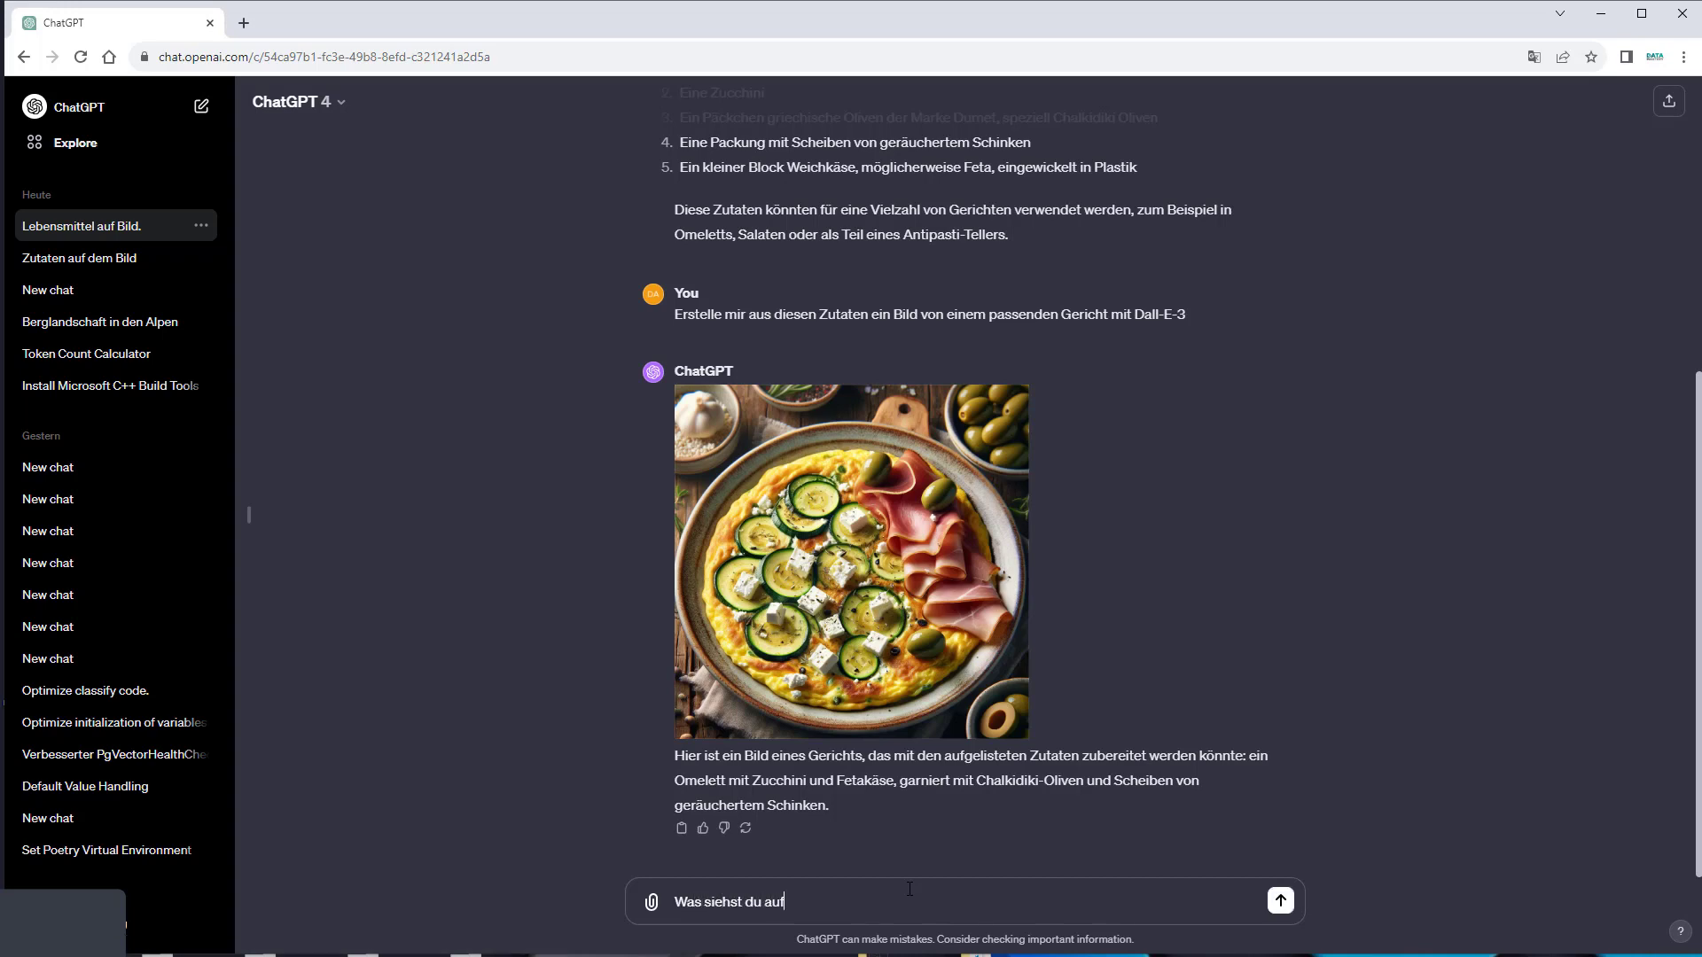
{"action": "type", "text": " dem letzten Bild?"}
{"action": "key", "text": "Return"}
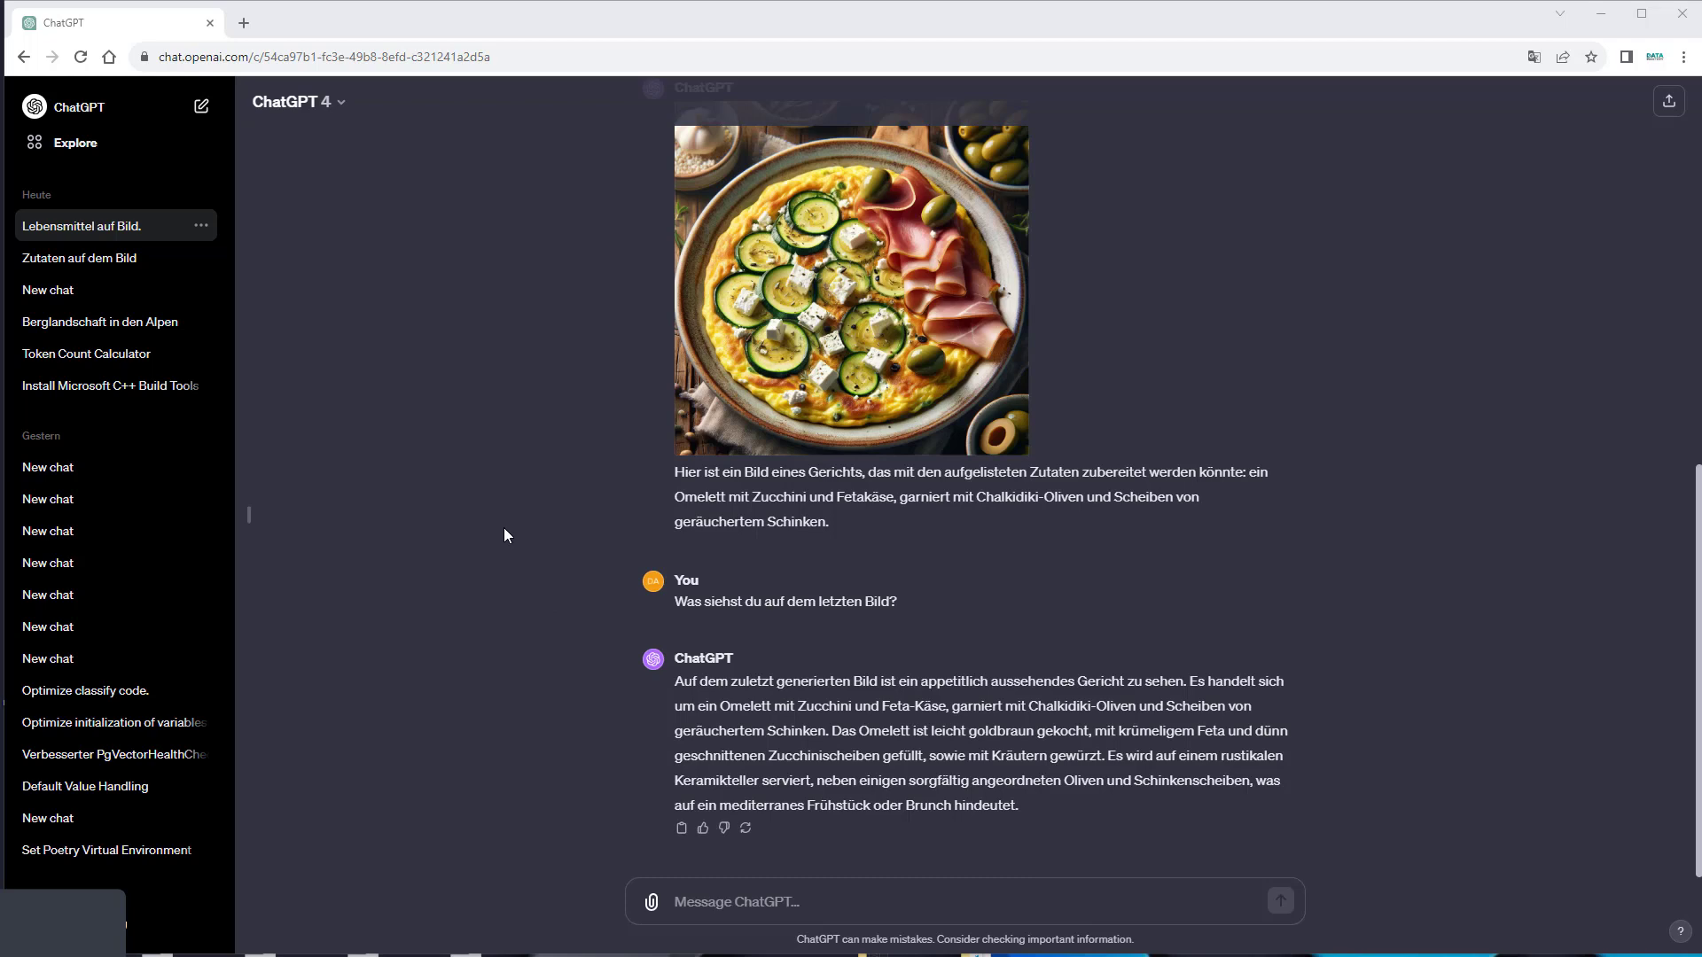
Browse the GPTs made by OpenAI and open the Cosmic Dream GPT.
{"action": "left_click", "coordinate": [76, 148]}
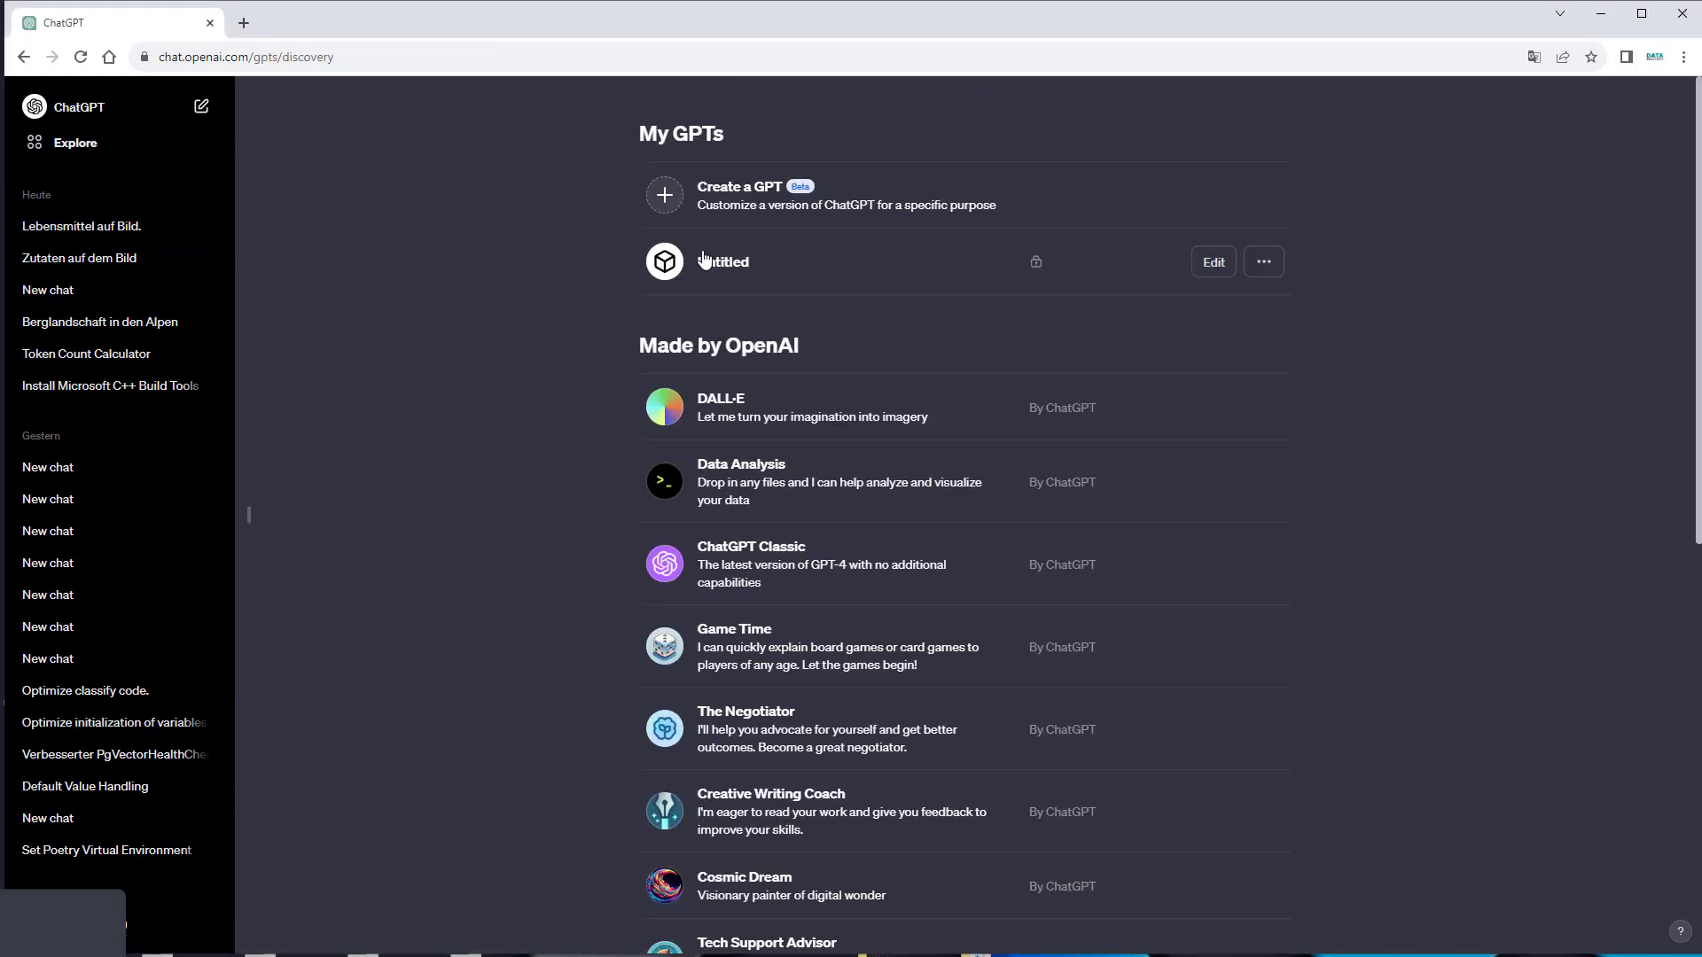
{"action": "scroll", "coordinate": [873, 275], "scroll_direction": "down", "scroll_amount": 2}
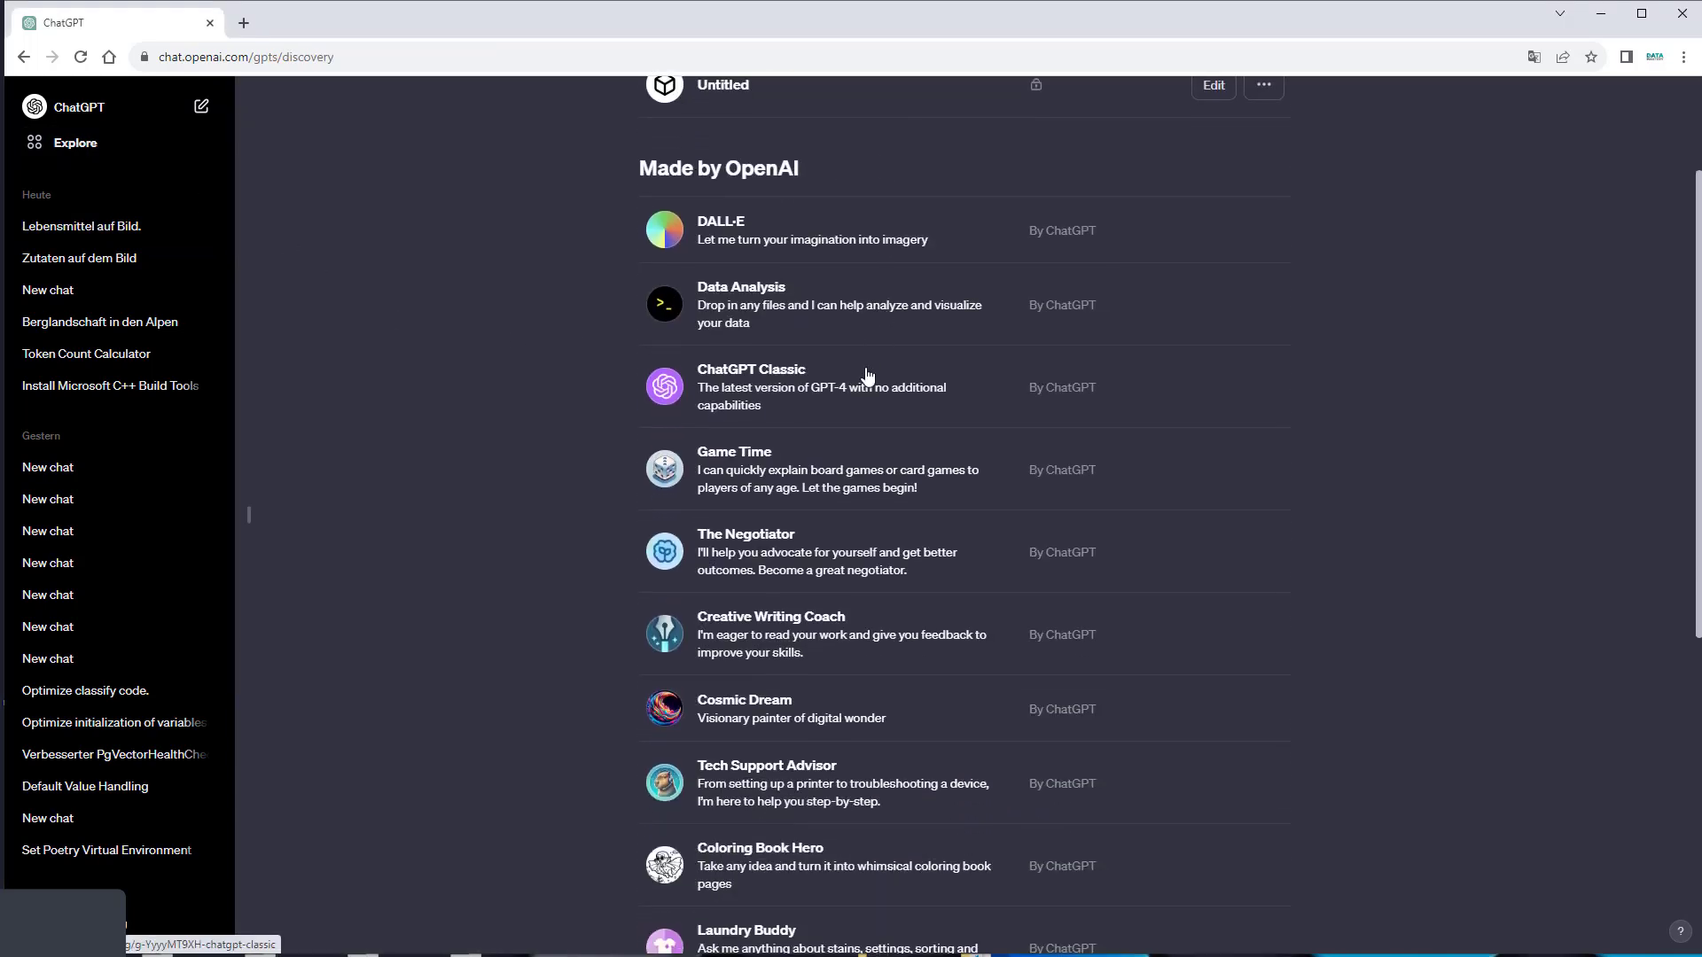
{"action": "scroll", "coordinate": [864, 378], "scroll_direction": "down", "scroll_amount": 2}
{"action": "scroll", "coordinate": [886, 310], "scroll_direction": "up", "scroll_amount": 2}
{"action": "scroll", "coordinate": [849, 373], "scroll_direction": "up", "scroll_amount": 1}
{"action": "scroll", "coordinate": [848, 391], "scroll_direction": "down", "scroll_amount": 3}
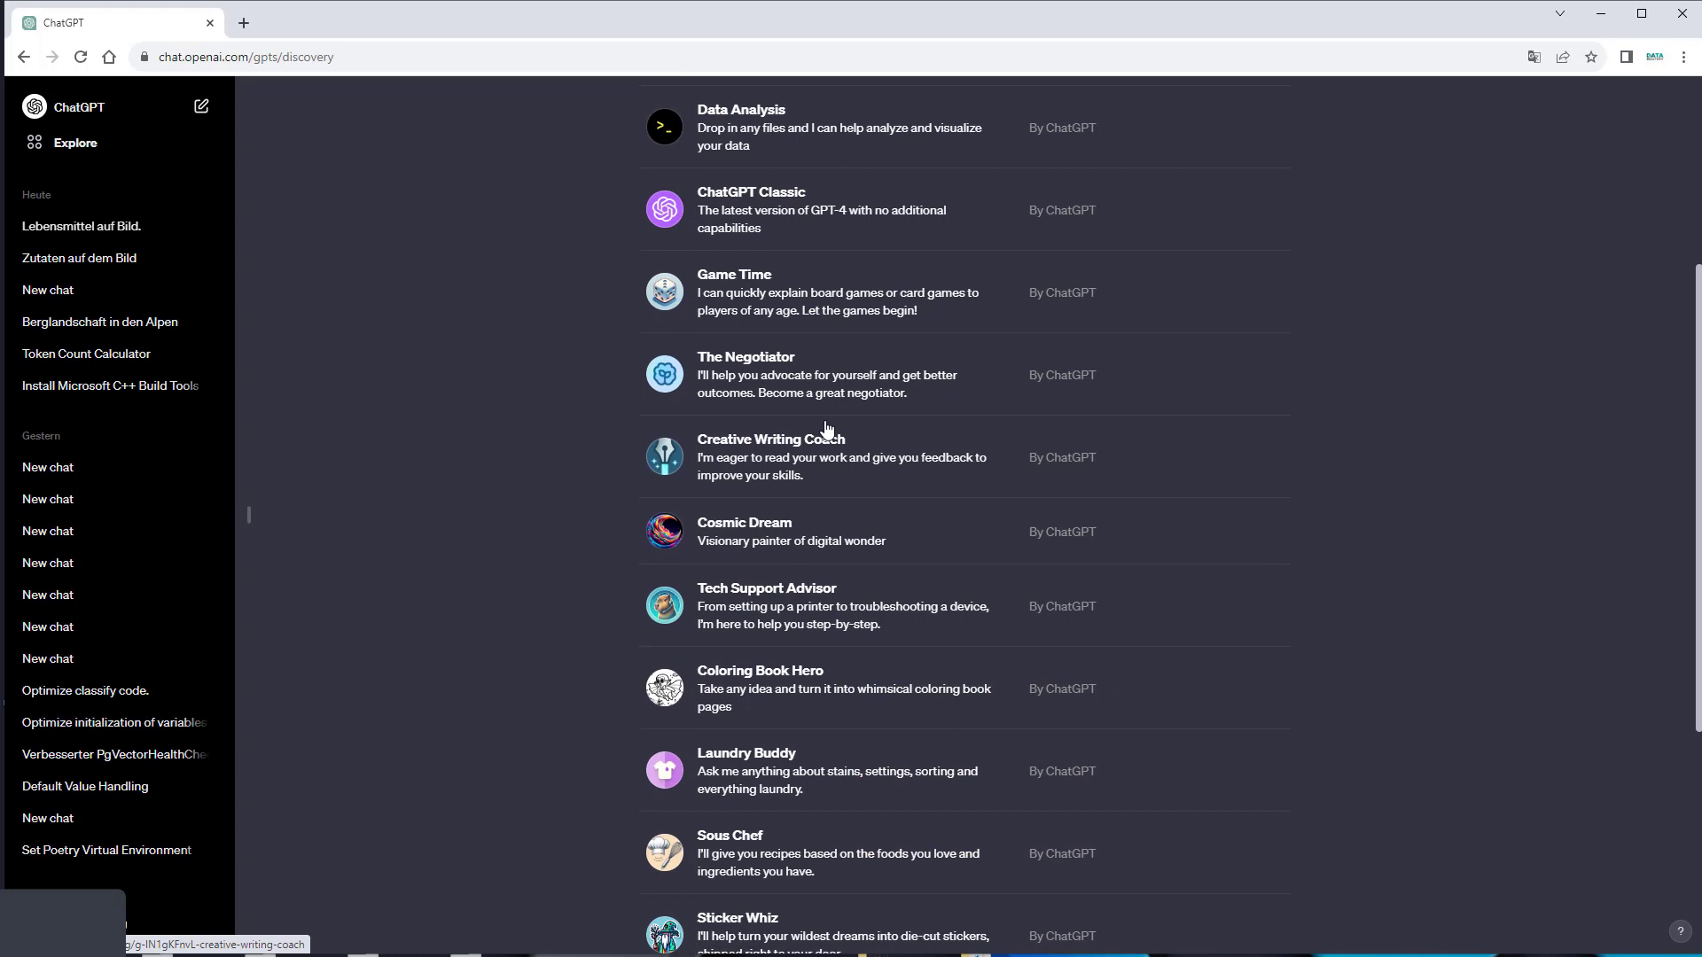
{"action": "left_click", "coordinate": [785, 532]}
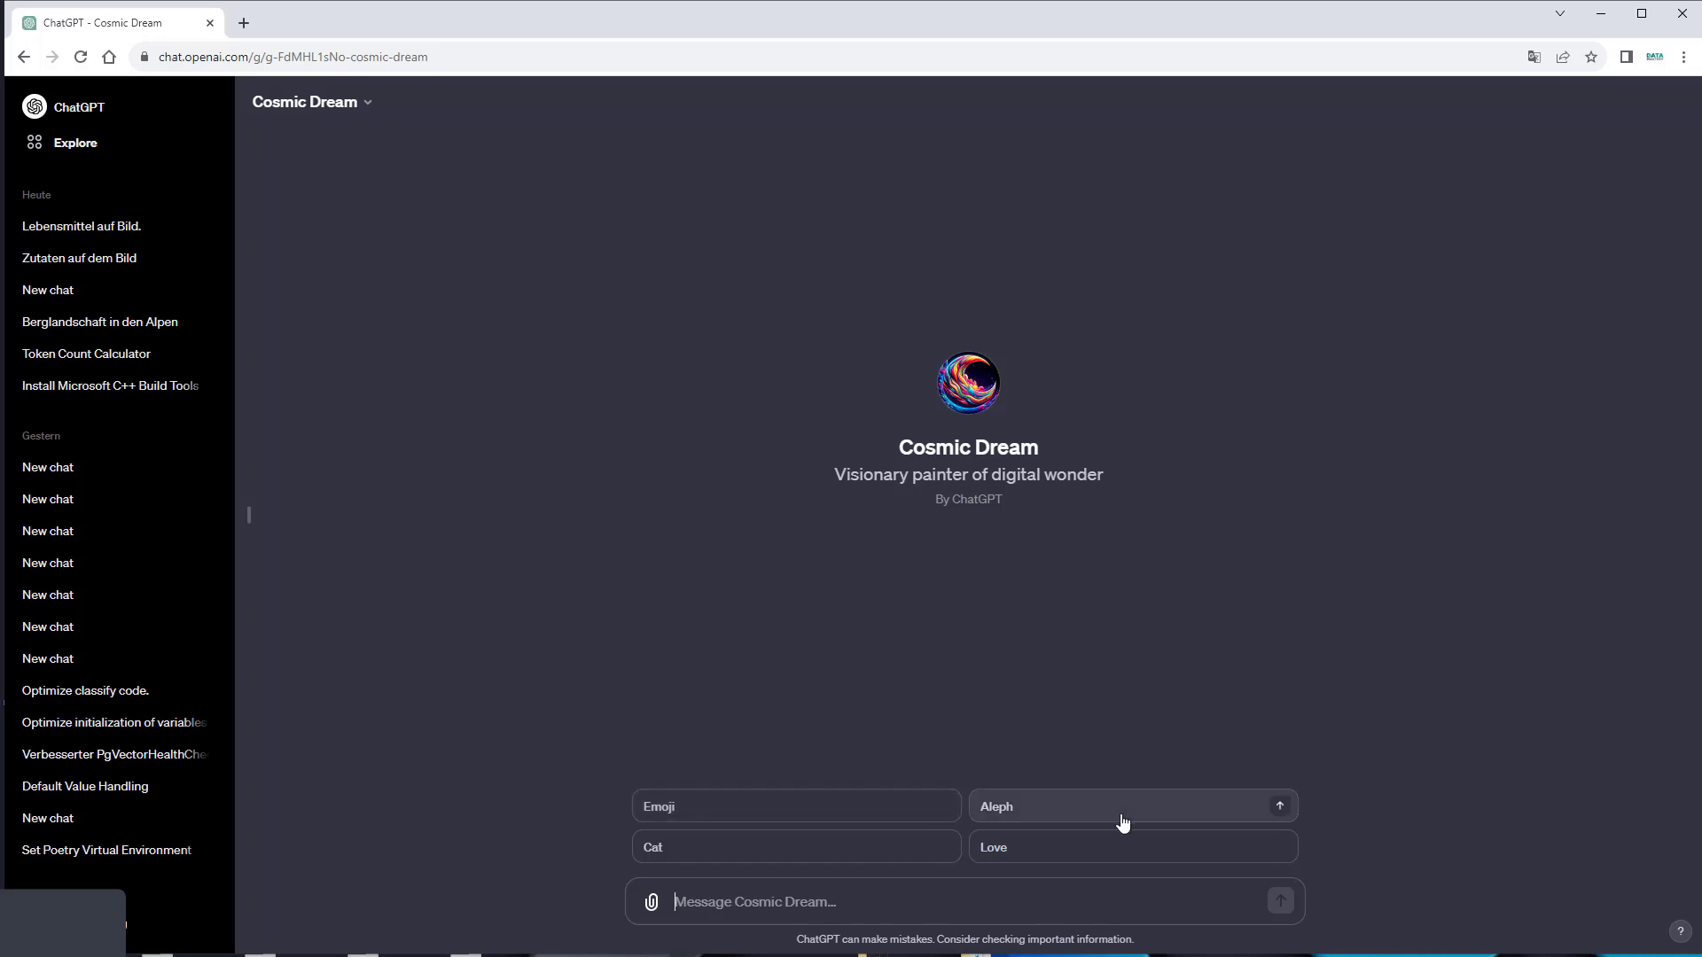
Generate an image in Cosmic Dream using the suggested "Emoji" prompt.
{"action": "left_click", "coordinate": [843, 809]}
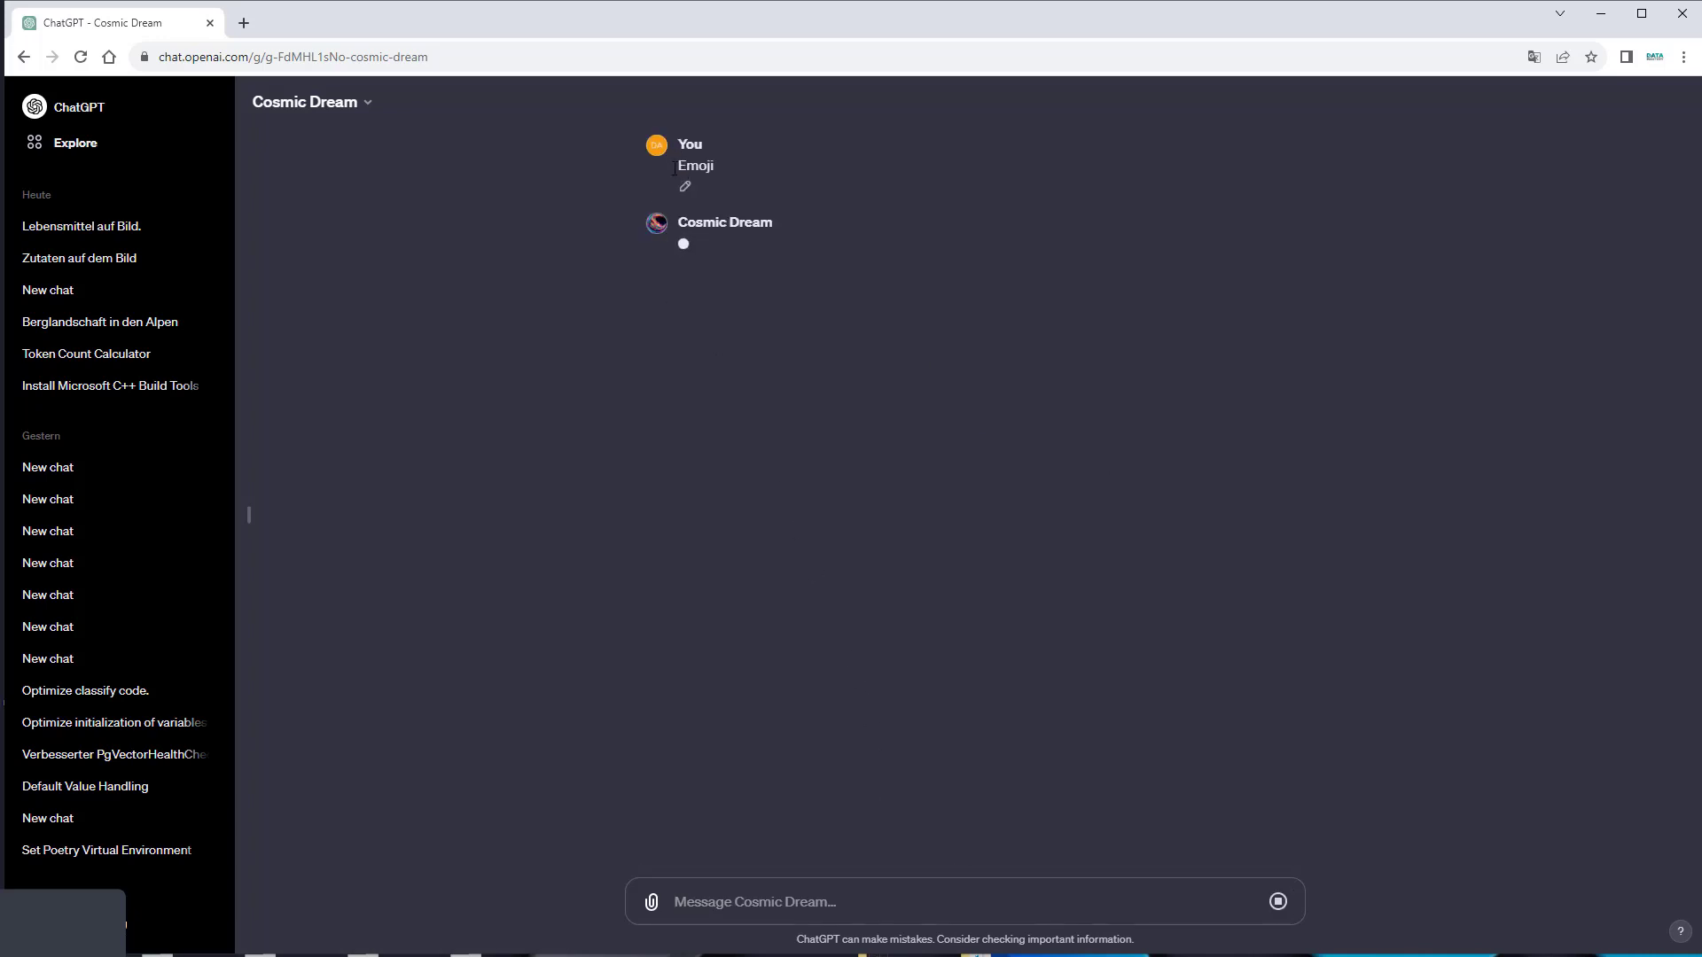
{"action": "left_click_drag", "start_coordinate": [674, 169], "coordinate": [764, 165]}
{"action": "left_click", "coordinate": [764, 165]}
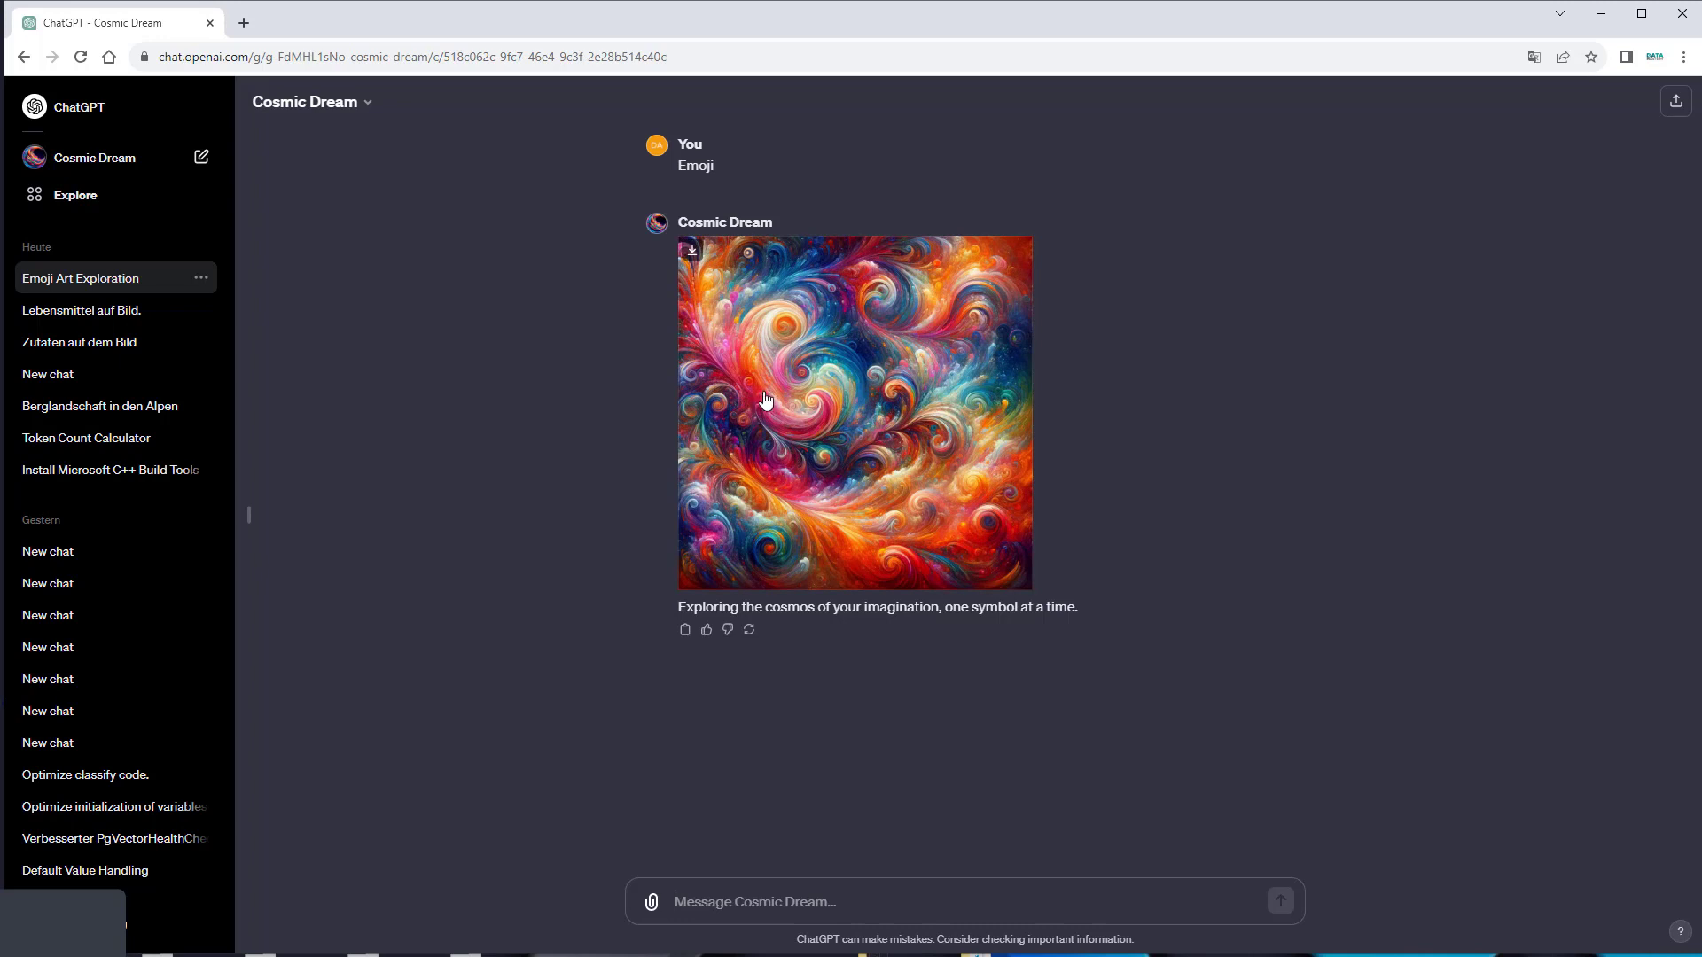
Open the editor for a new GPT, examine its Create and Configure views, and return to the GPT overview without entering anything.
{"action": "left_click", "coordinate": [110, 209]}
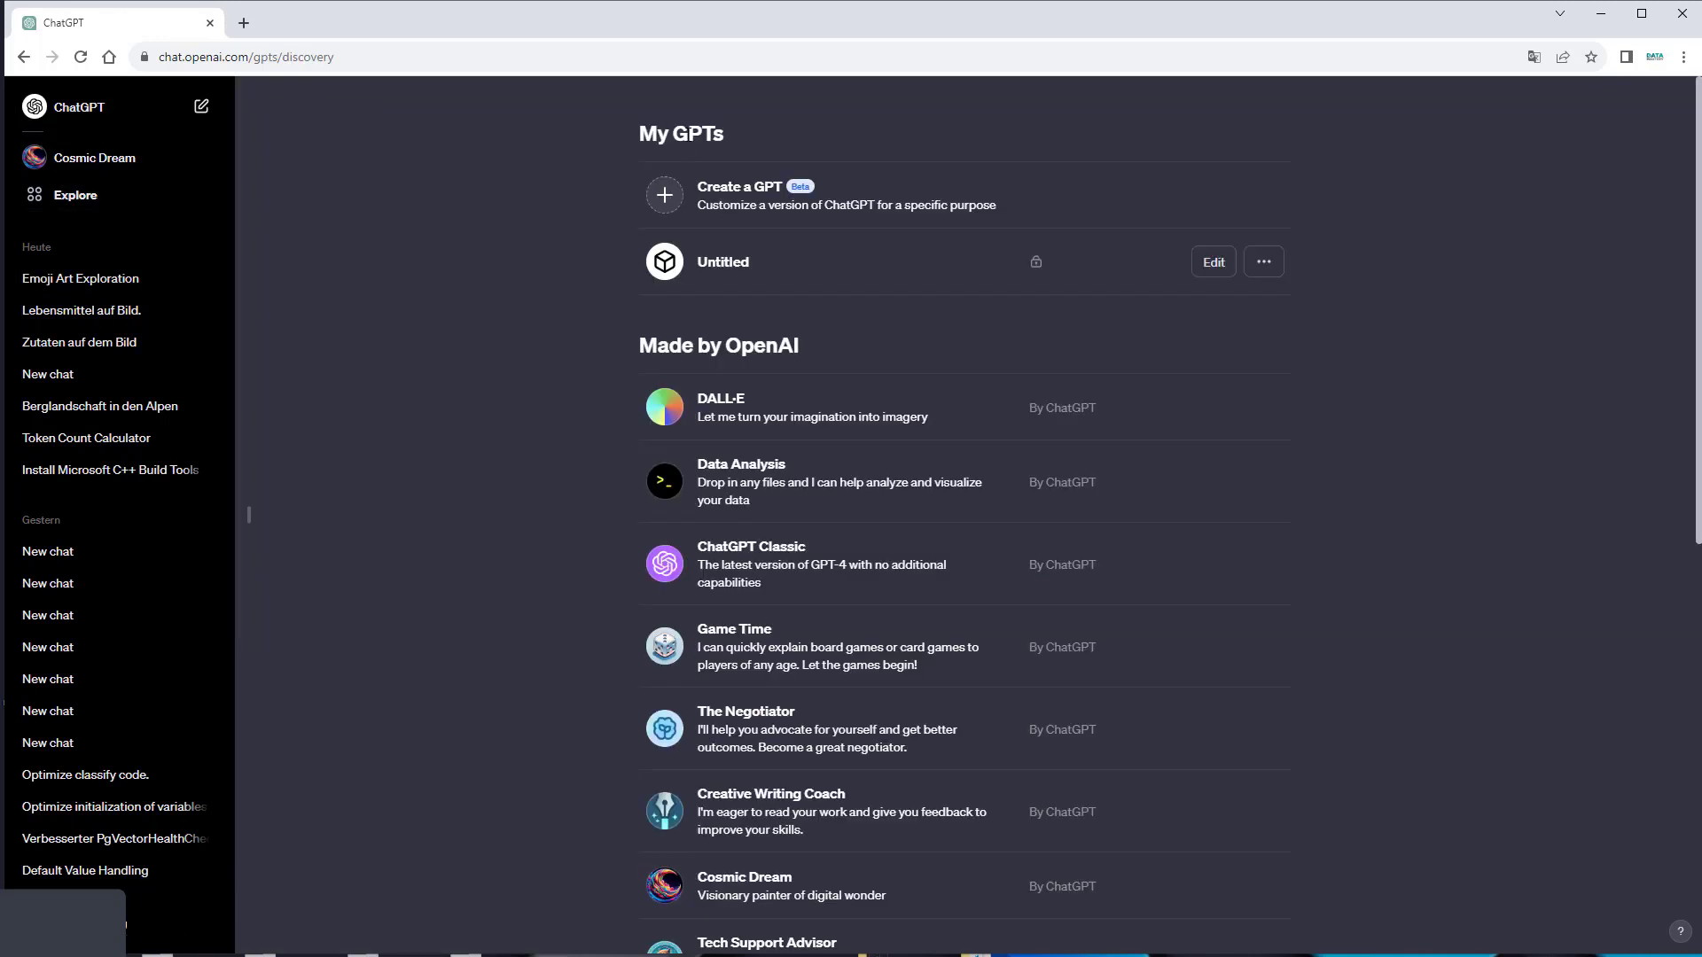
{"action": "left_click", "coordinate": [662, 210]}
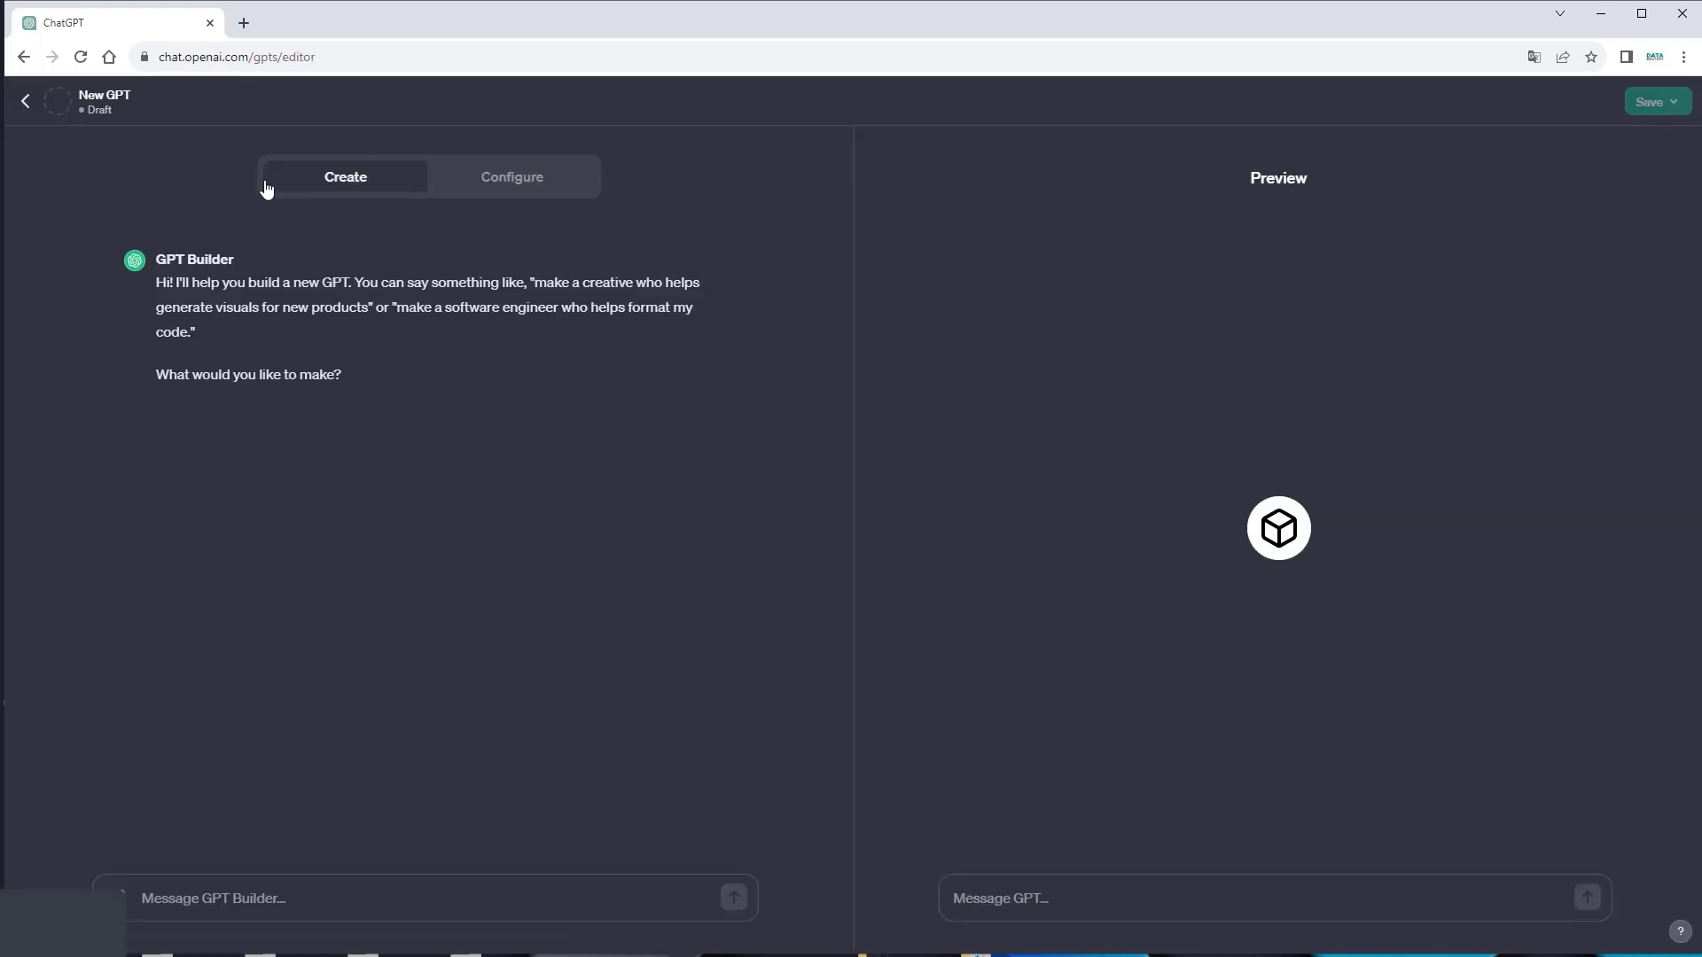
{"action": "left_click", "coordinate": [484, 186]}
{"action": "left_click", "coordinate": [394, 190]}
{"action": "left_click", "coordinate": [512, 188]}
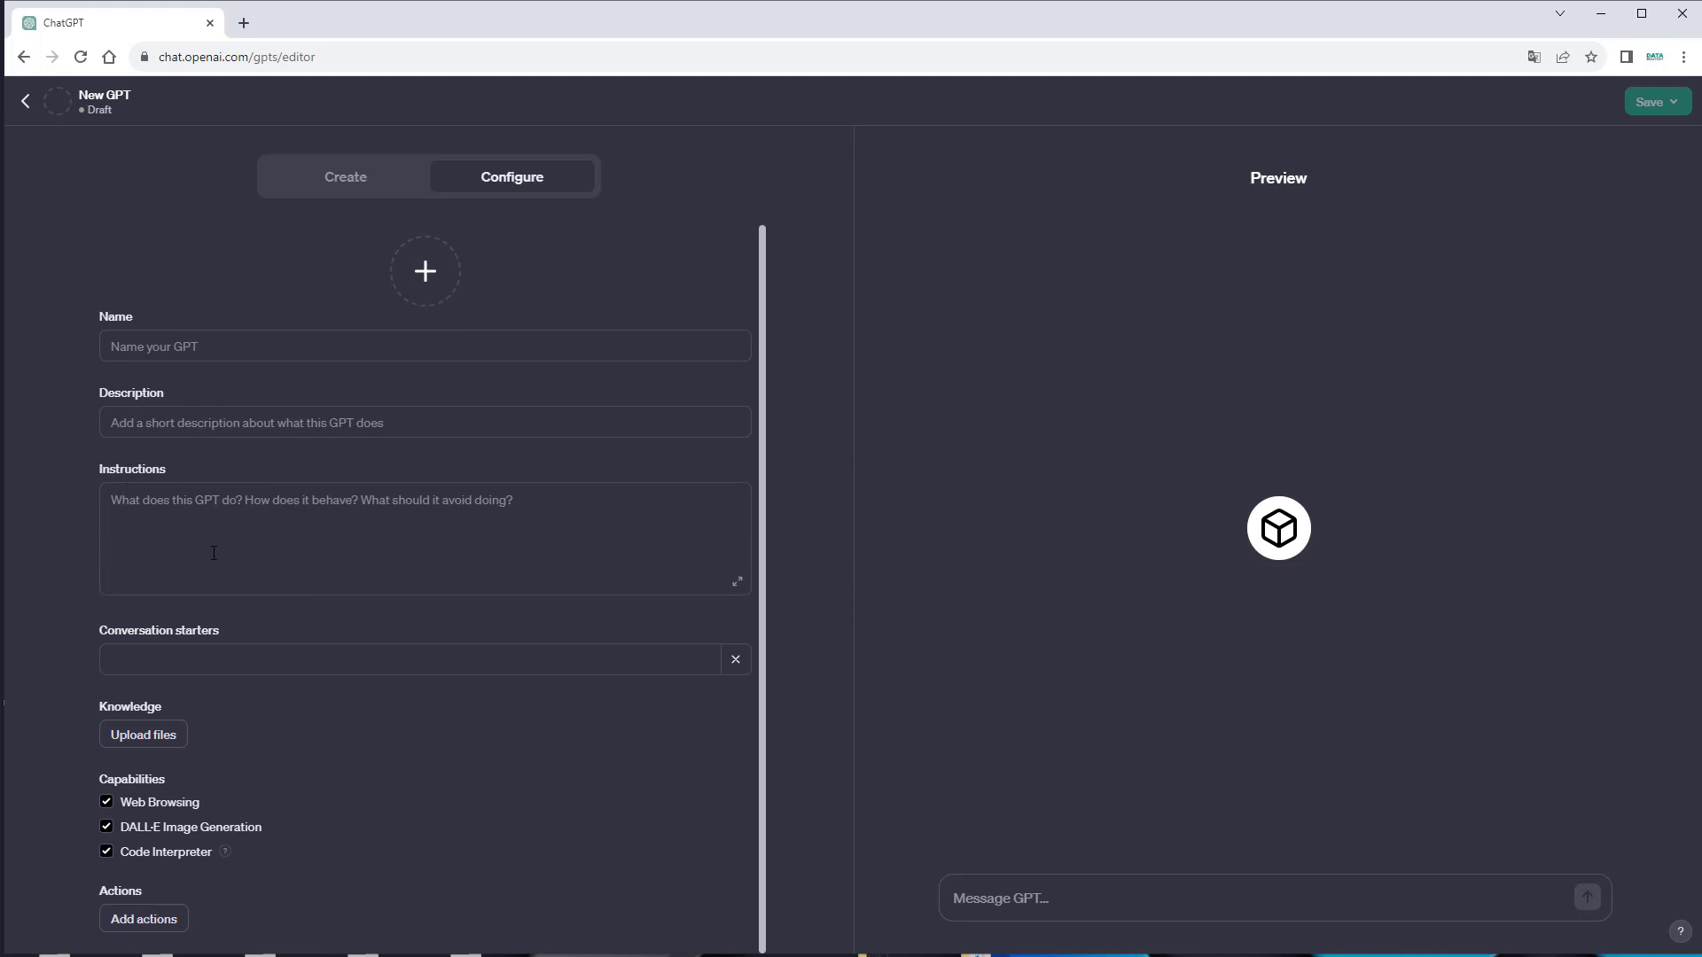
{"action": "left_click", "coordinate": [197, 656]}
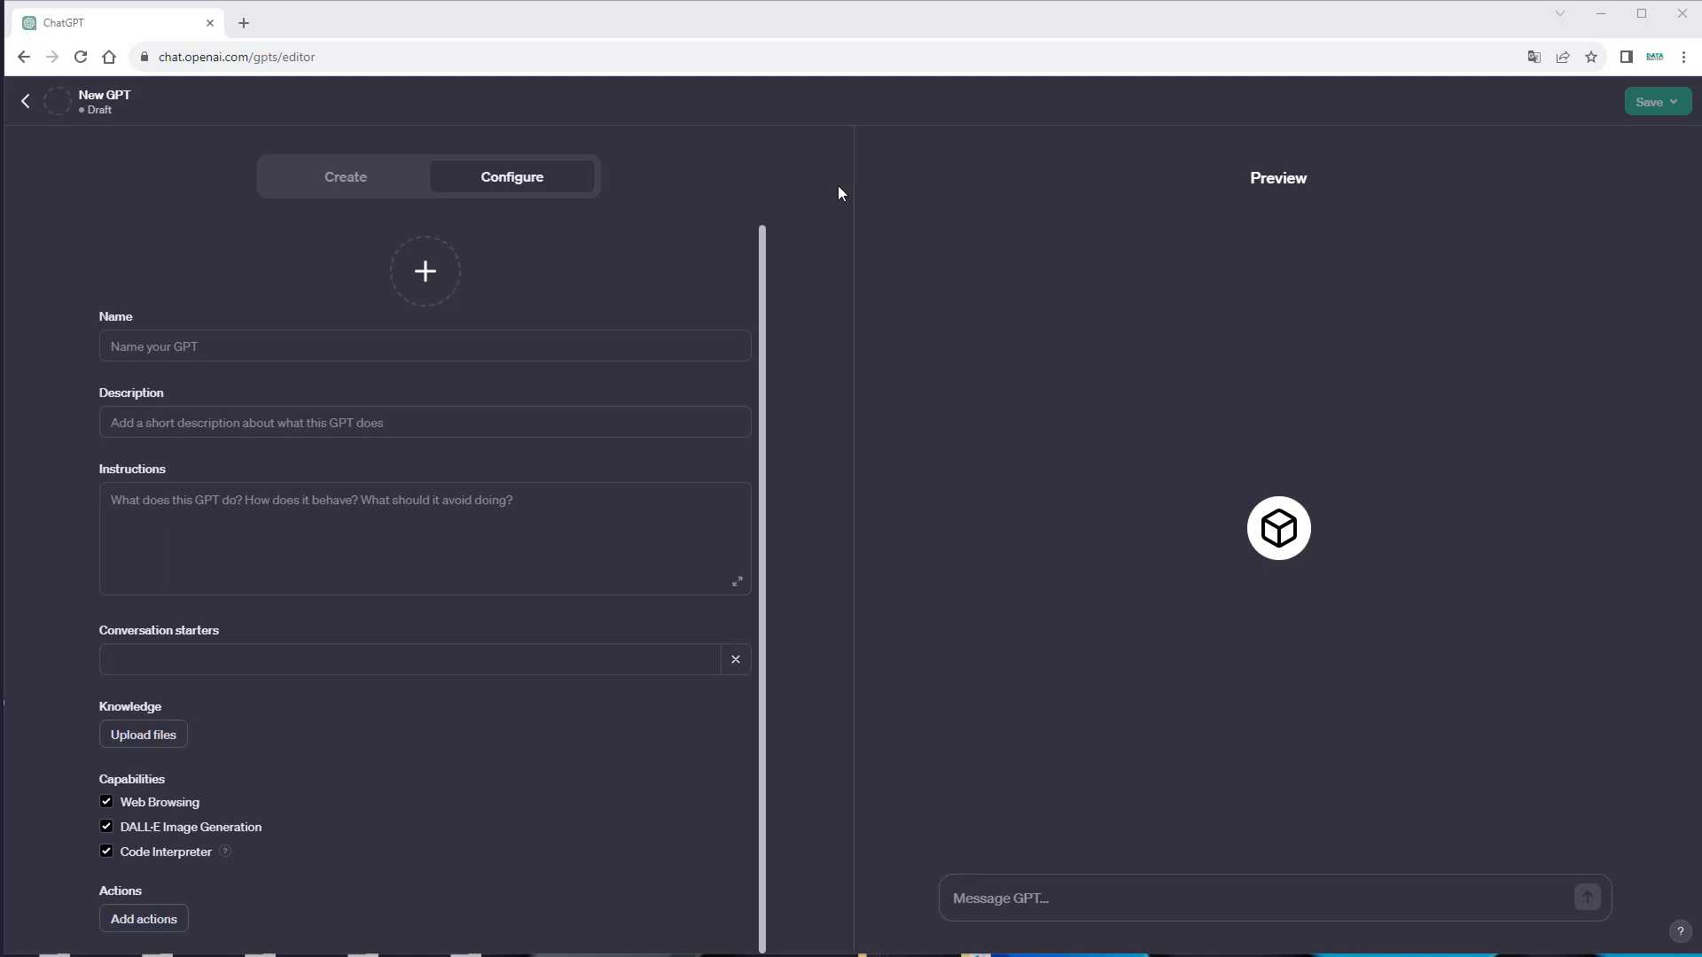
{"action": "left_click", "coordinate": [27, 101]}
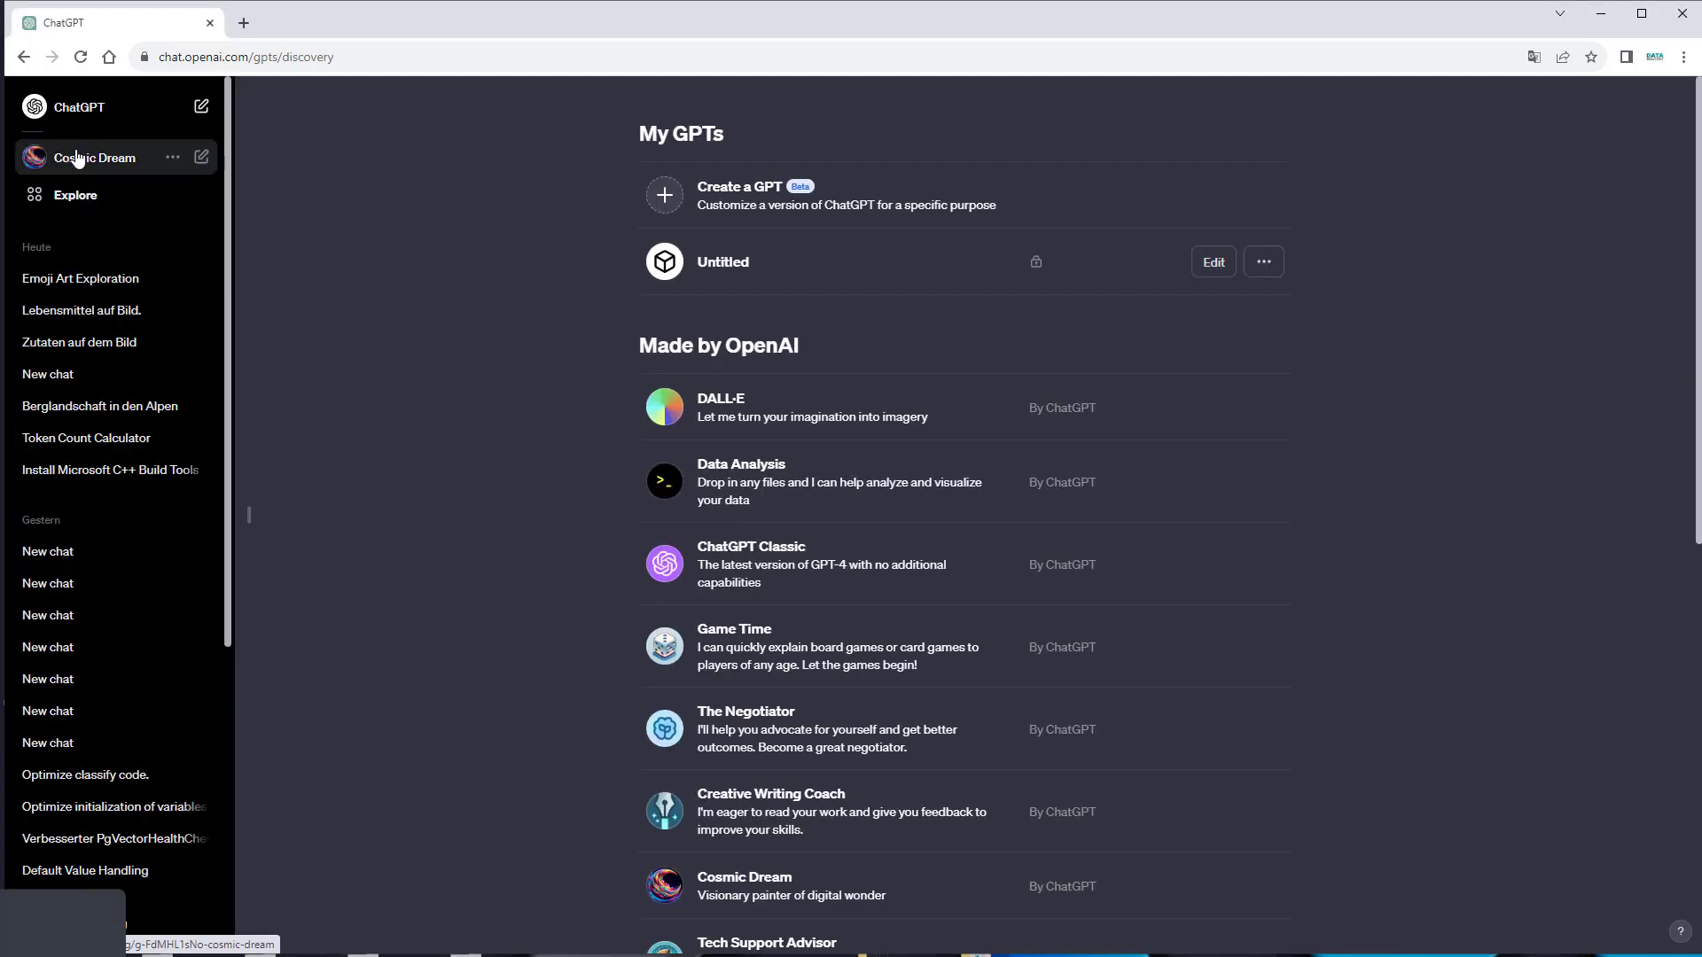